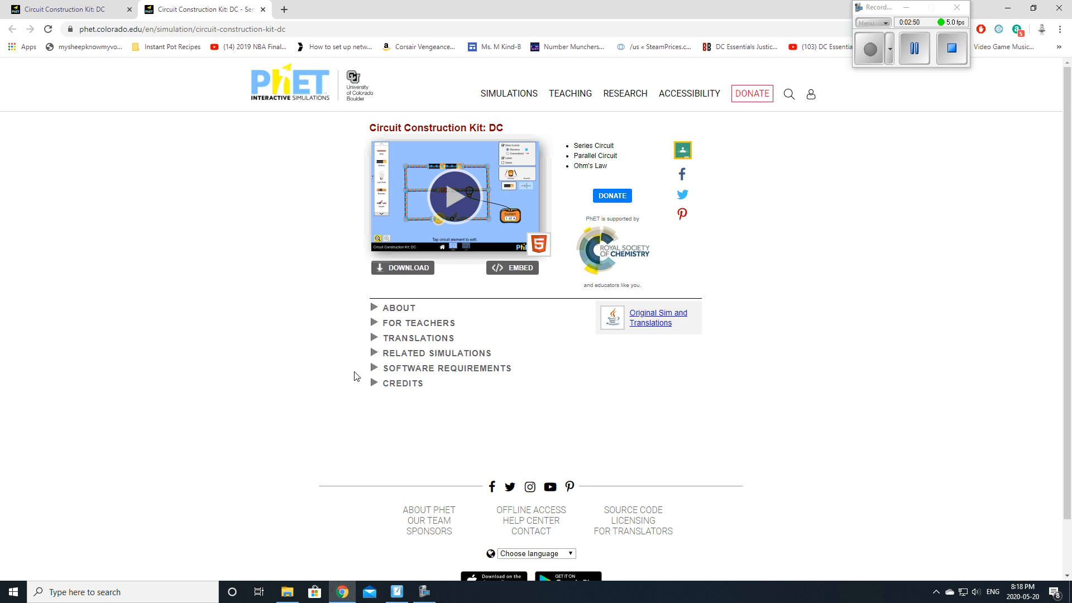
Expand the Software Requirements section and review the supported devices and browsers
left_click(450, 372)
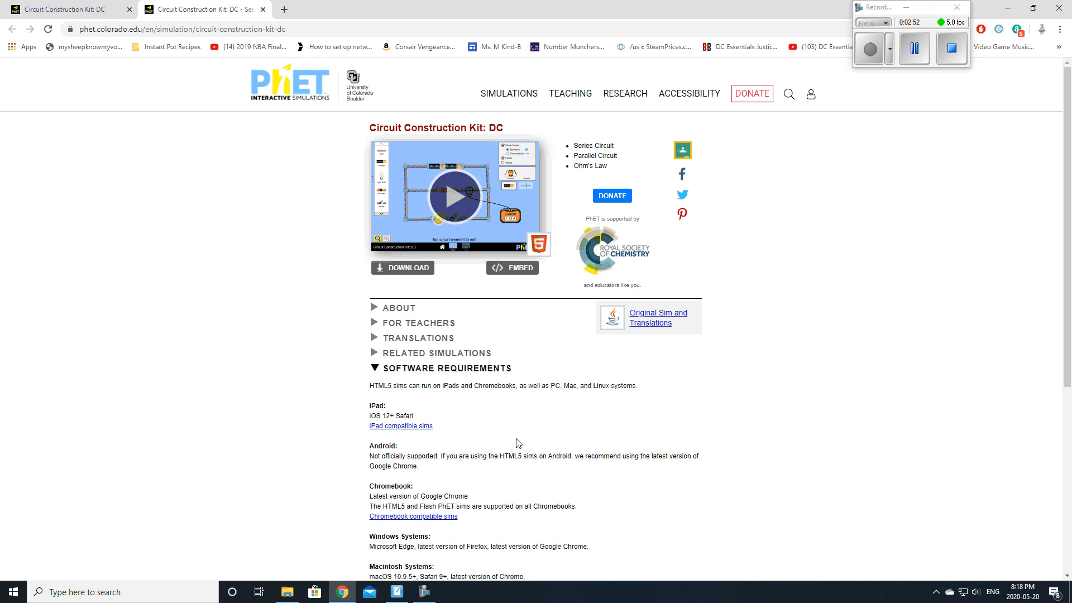
scroll(483, 434, "down", 2)
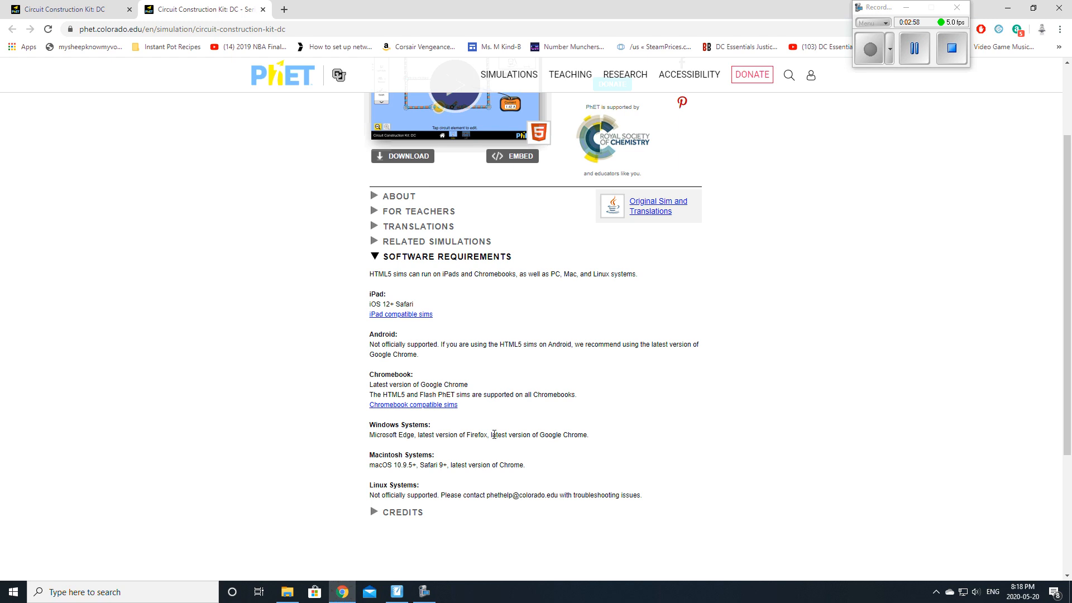
scroll(479, 437, "up", 2)
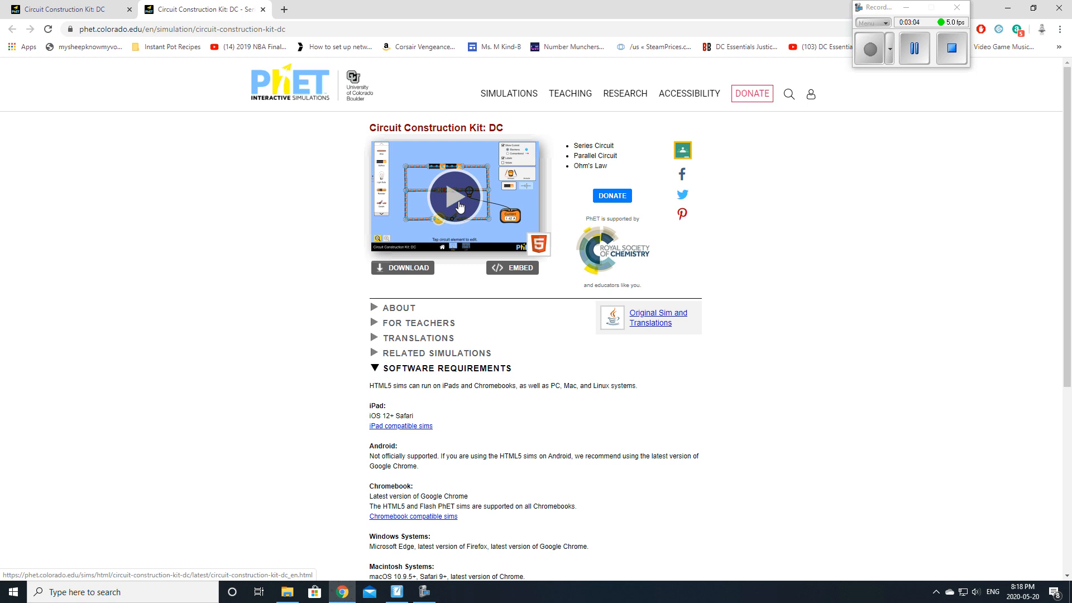
Launch the Circuit Construction Kit: DC simulation and open its Intro screen
left_click(67, 9)
left_click(193, 9)
left_click(456, 203)
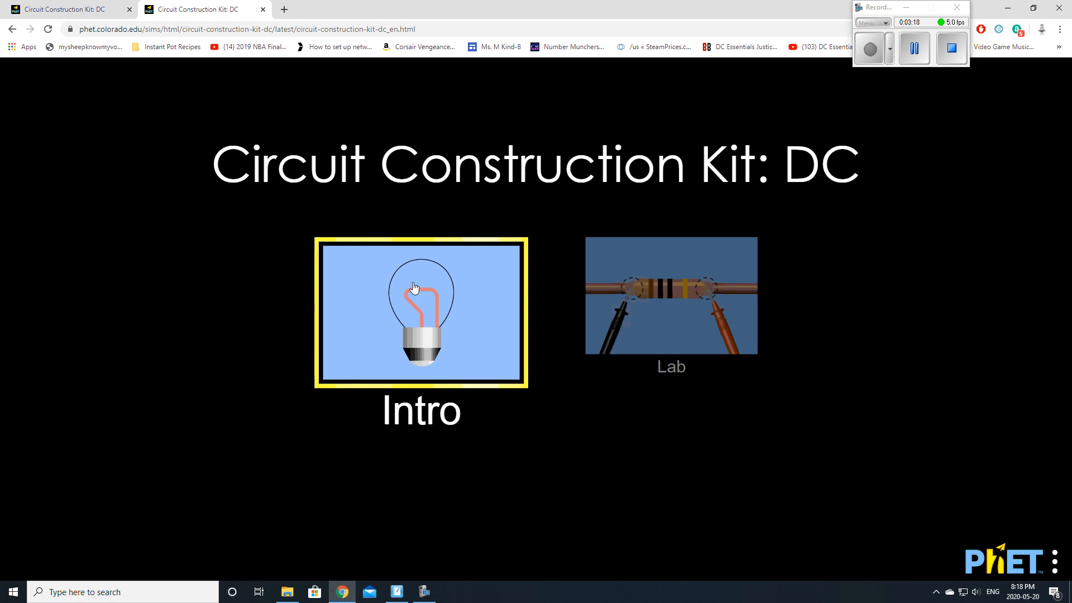
left_click(414, 305)
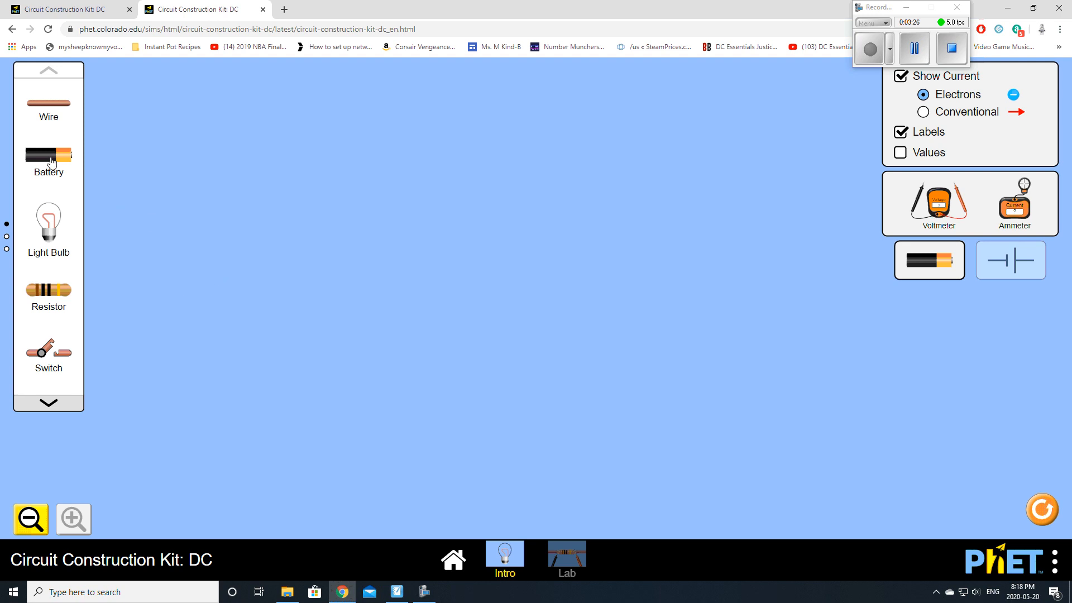
Browse all pages of the component toolbox to examine the available circuit parts, ending back on the first page
left_click(46, 403)
left_click(46, 403)
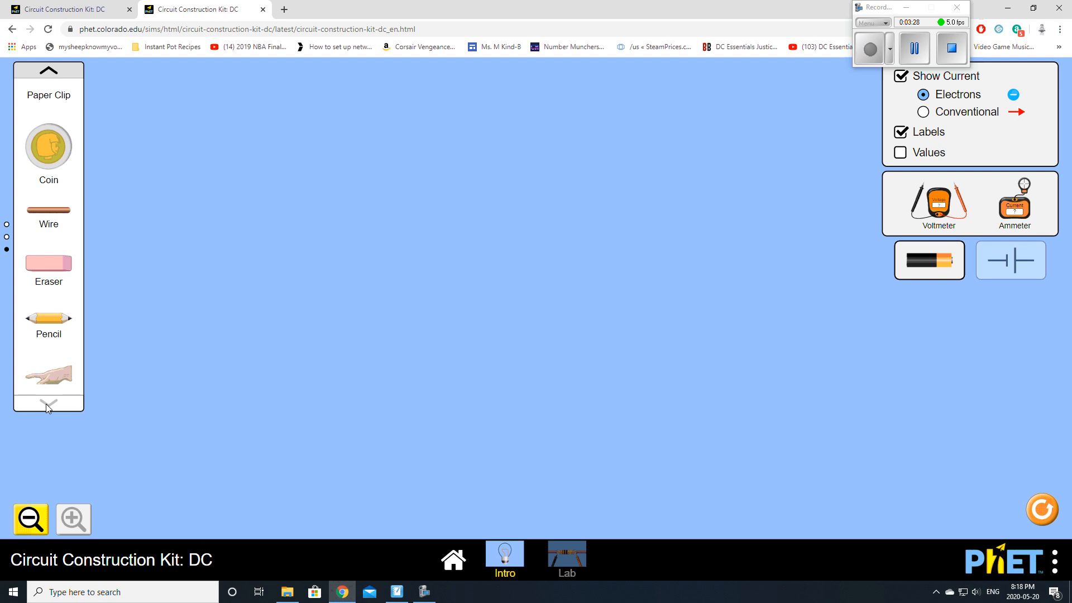
left_click(49, 71)
left_click(49, 71)
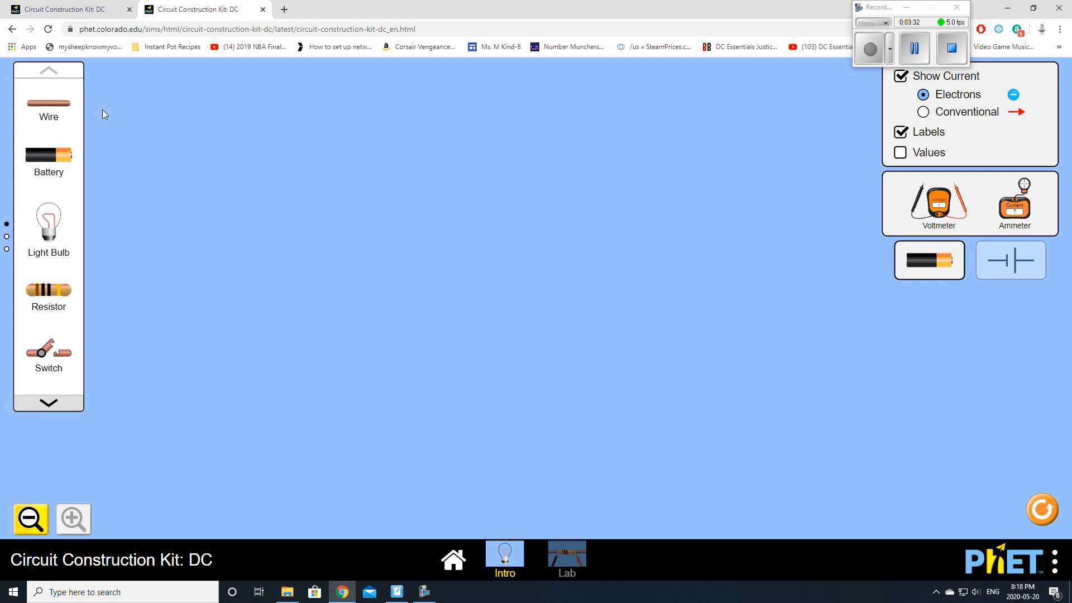
left_click(49, 403)
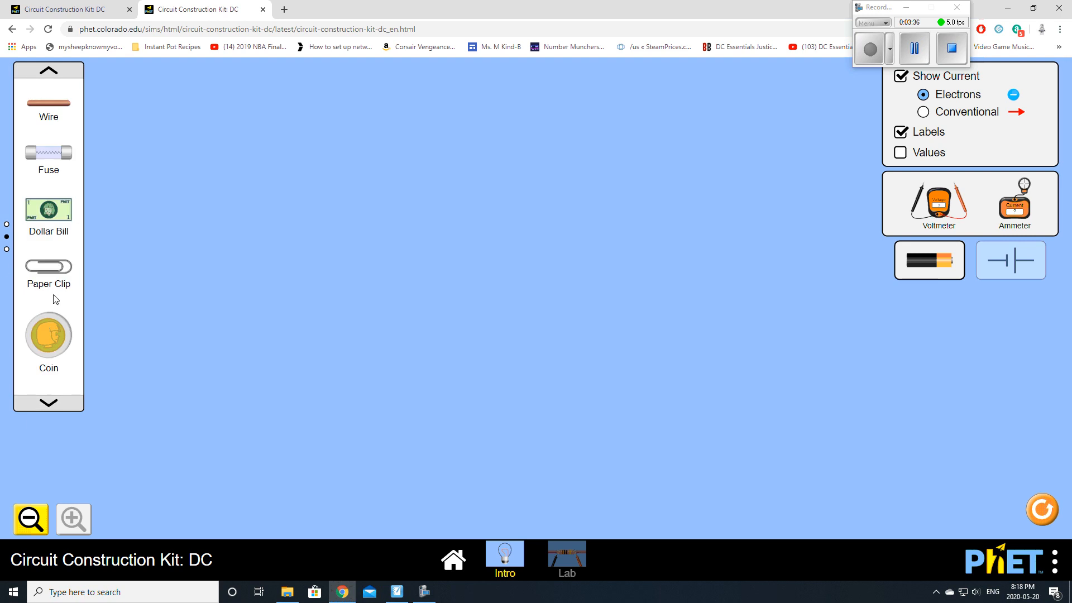
left_click(49, 71)
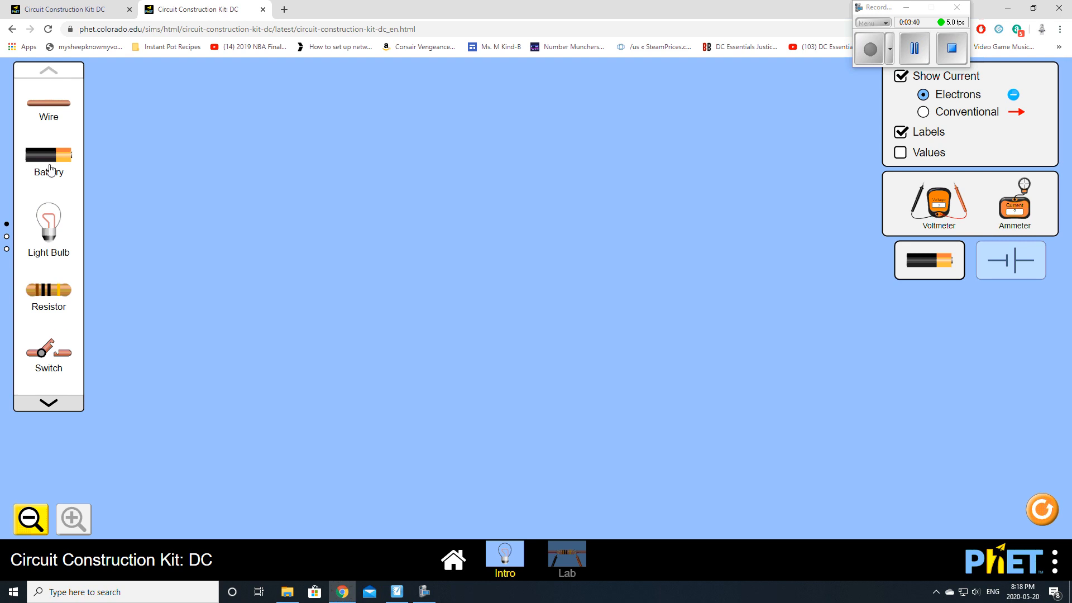
Place two batteries joined end to end in the upper workspace and a loose wire to their right
left_click_drag(52, 159, 464, 159)
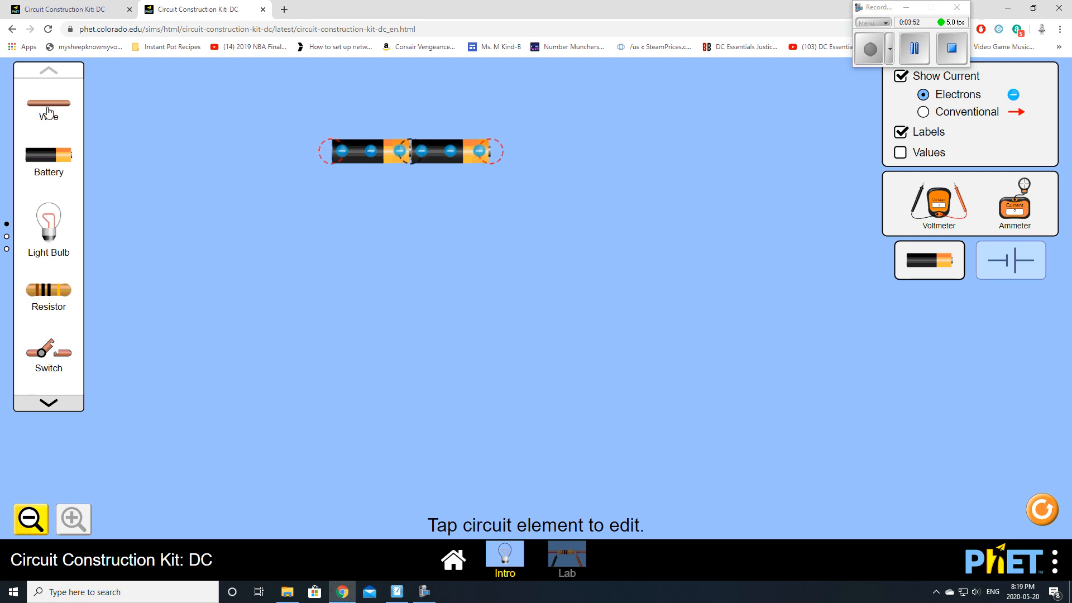
left_click_drag(49, 107, 656, 108)
left_click(427, 156)
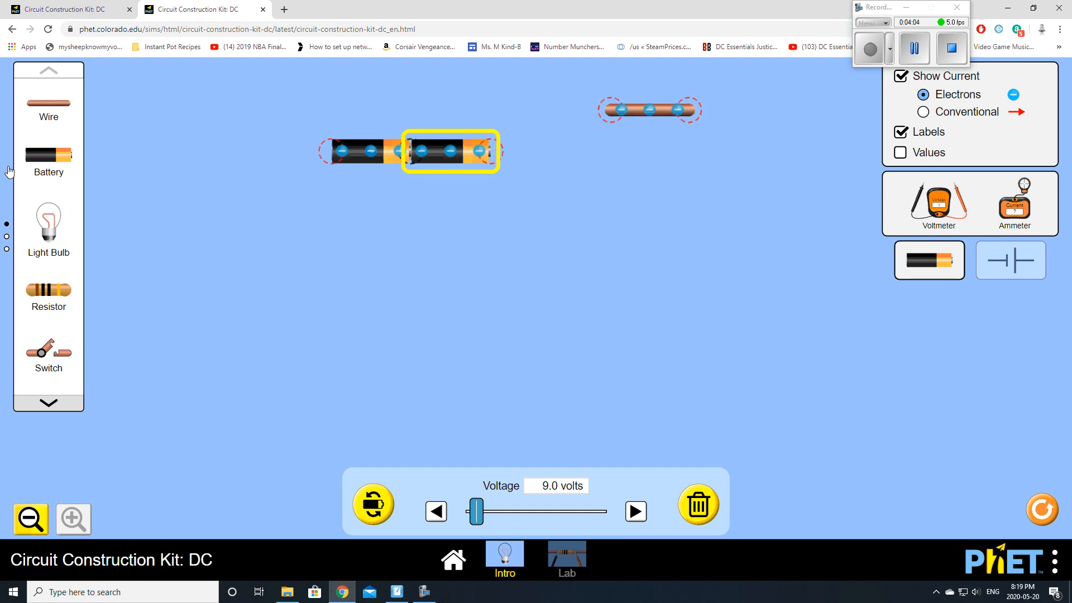
left_click(498, 205)
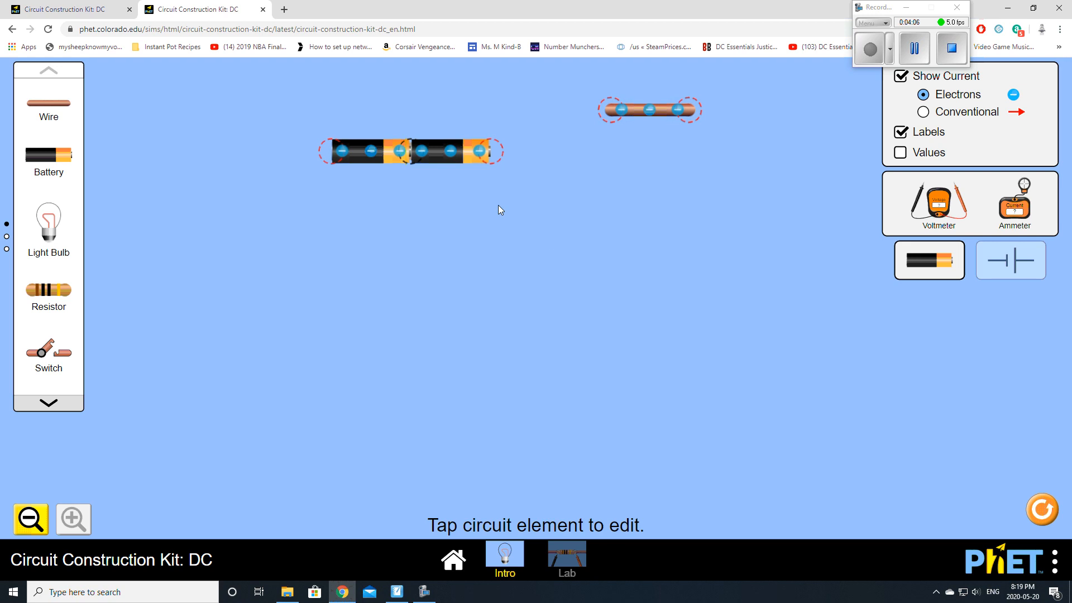
Delete the right-hand battery and attach a new battery in its place
left_click(454, 148)
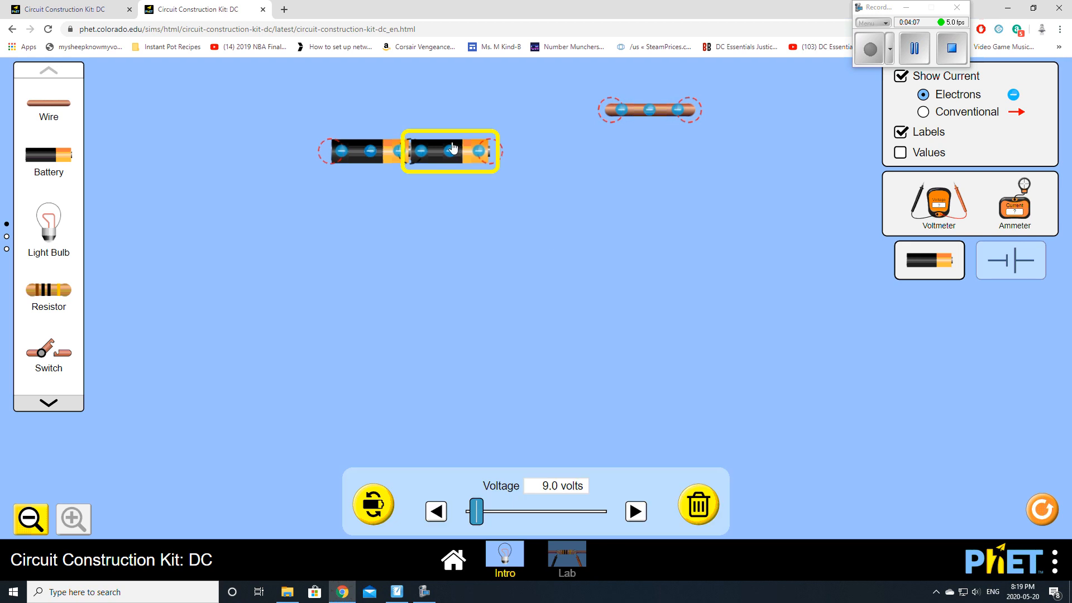
left_click(698, 505)
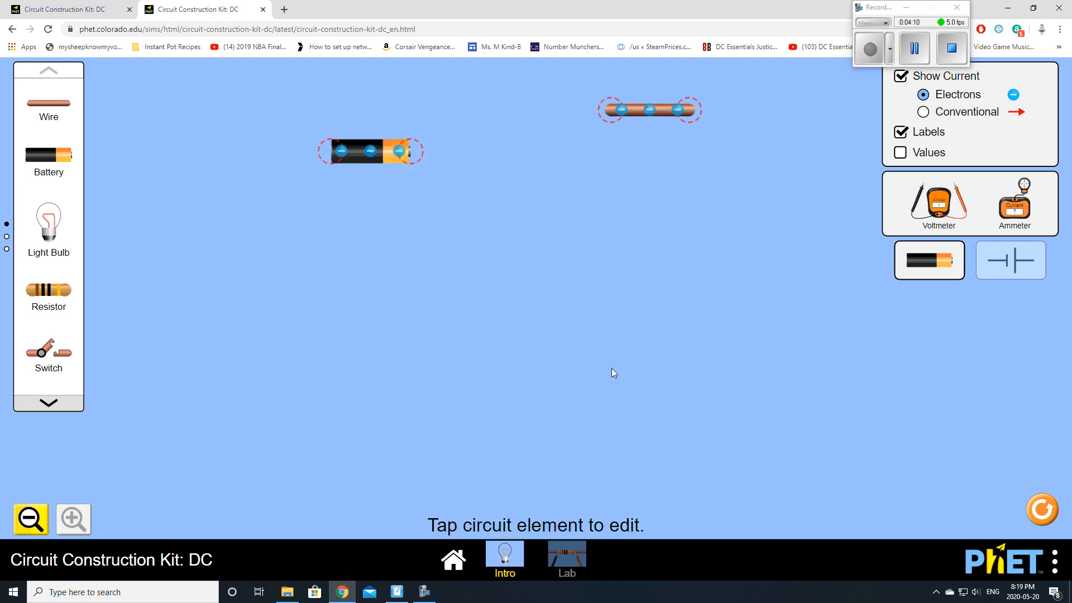
left_click_drag(61, 159, 468, 160)
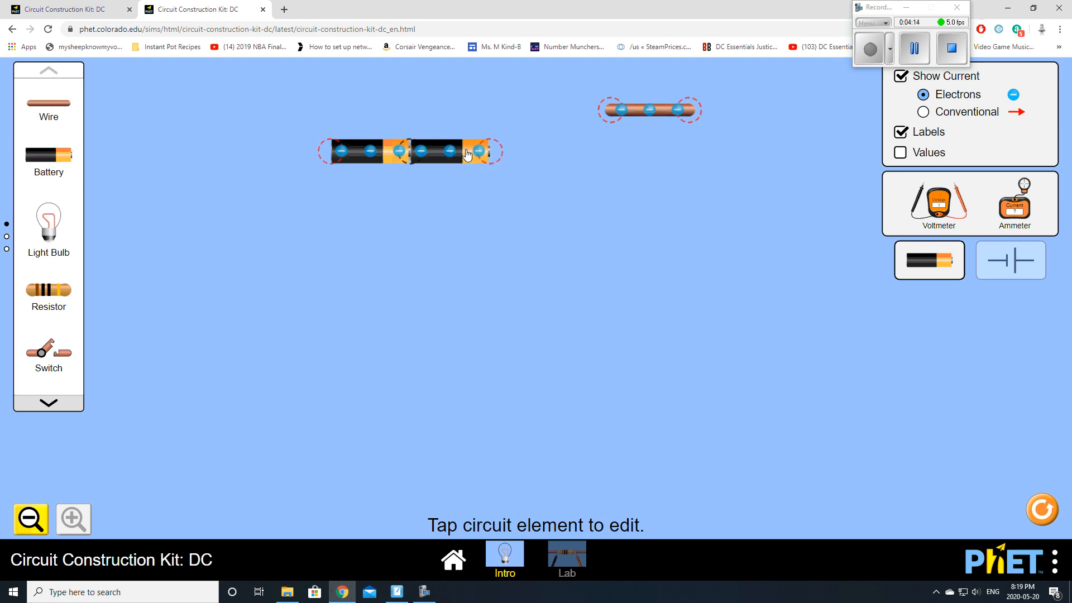
Split the two batteries at their shared junction, separate them, and rejoin them end to end
left_click(449, 156)
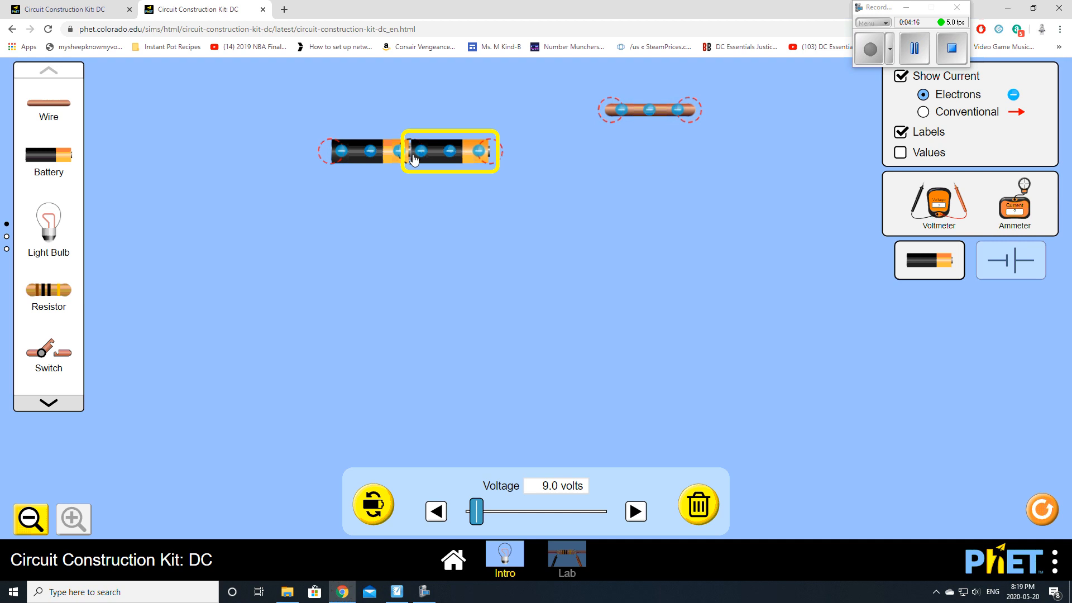
left_click(449, 220)
left_click(406, 158)
left_click(410, 96)
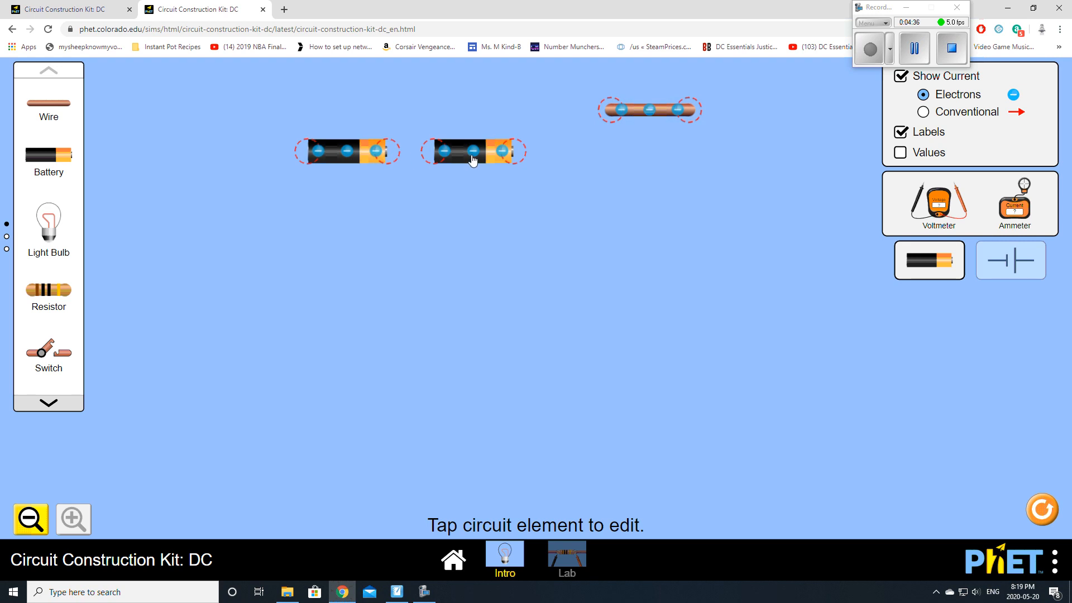
left_click_drag(472, 156, 437, 156)
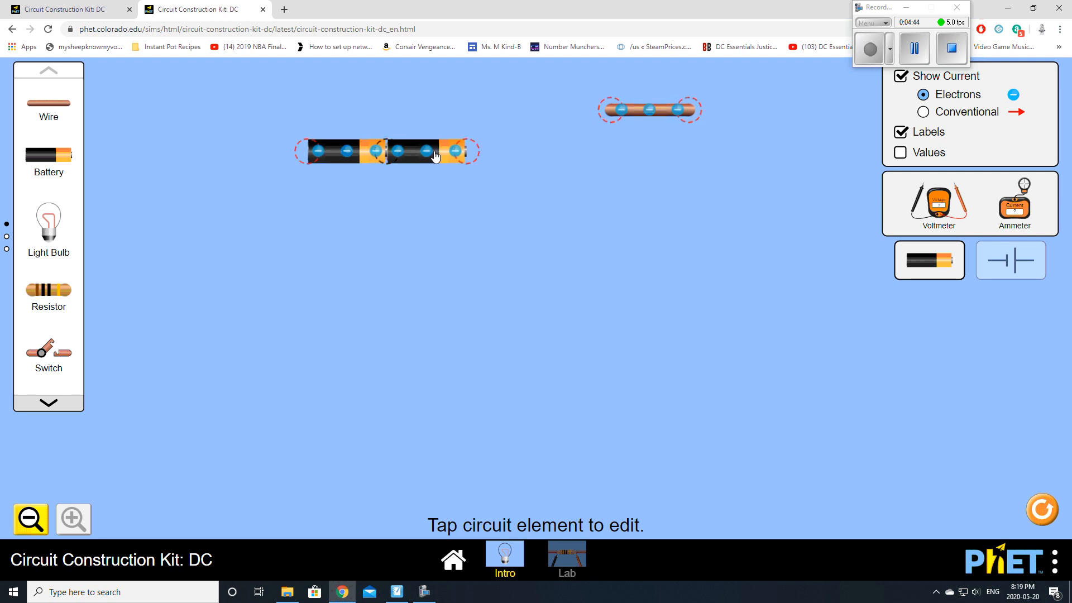
Connect the loose wire to the positive end of the right-hand battery and stretch it horizontally to the right
left_click_drag(614, 120, 566, 257)
left_click_drag(608, 222, 476, 158)
left_click_drag(683, 116, 620, 160)
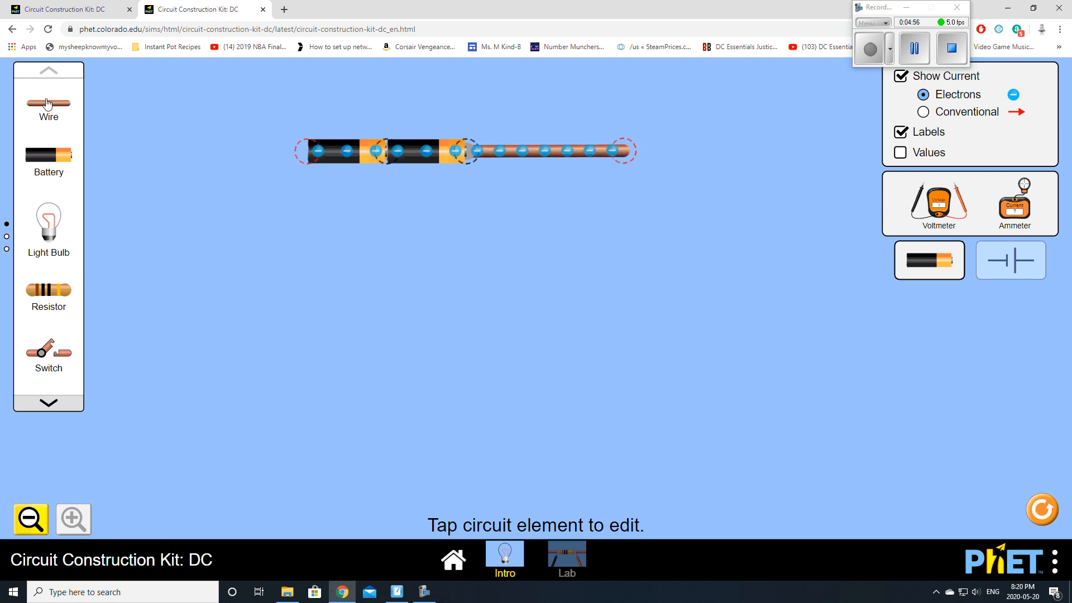
Build the circuit's left side with wires from the batteries' negative end, and attach a light bulb's base to the lower wire
left_click_drag(48, 102, 218, 330)
left_click_drag(51, 109, 283, 330)
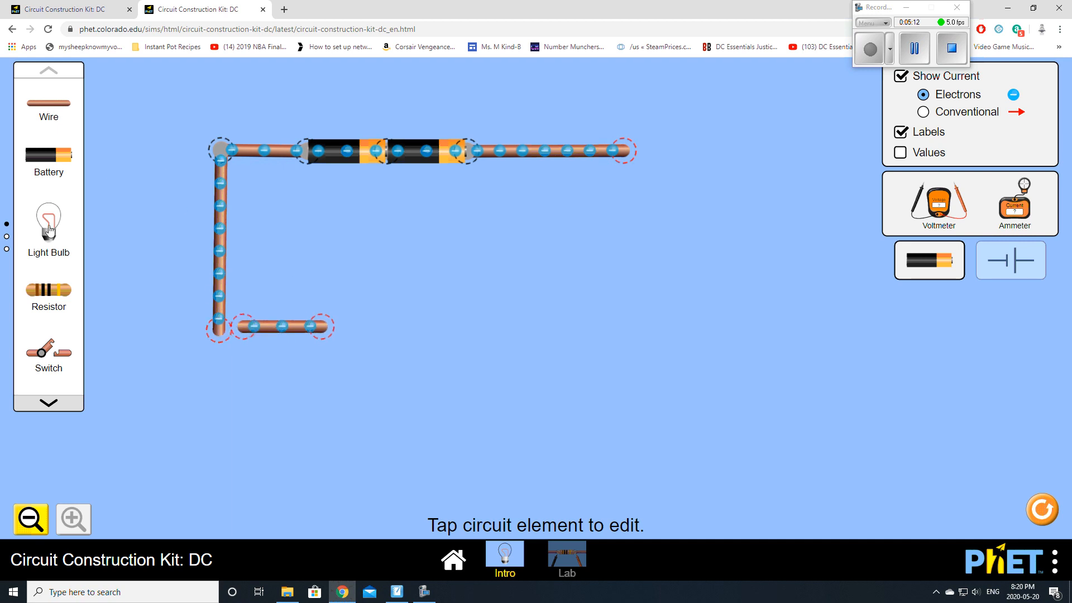
left_click_drag(50, 230, 402, 304)
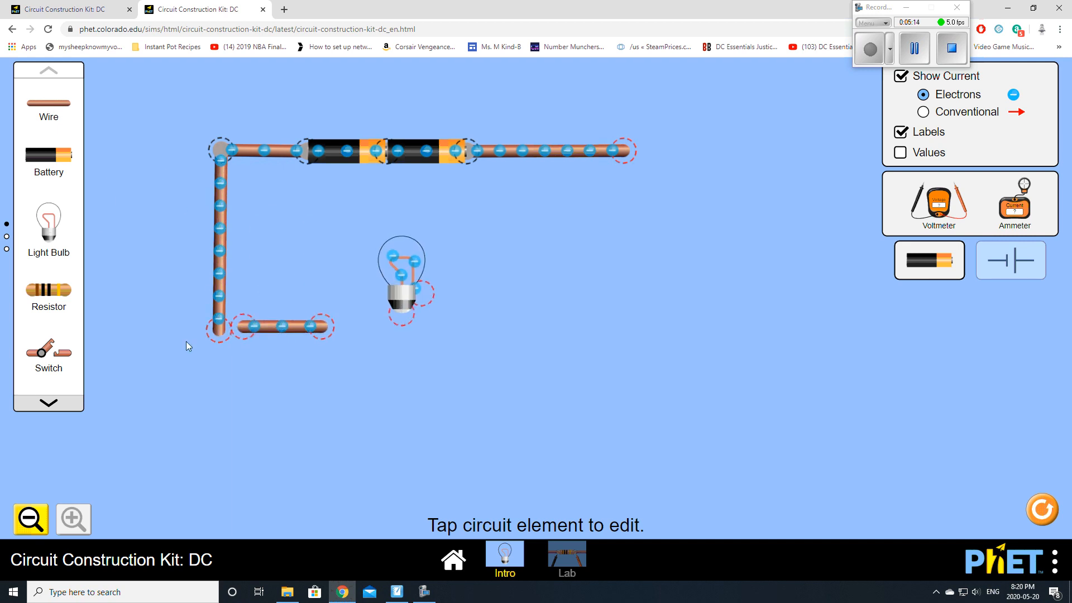
left_click_drag(252, 326, 213, 339)
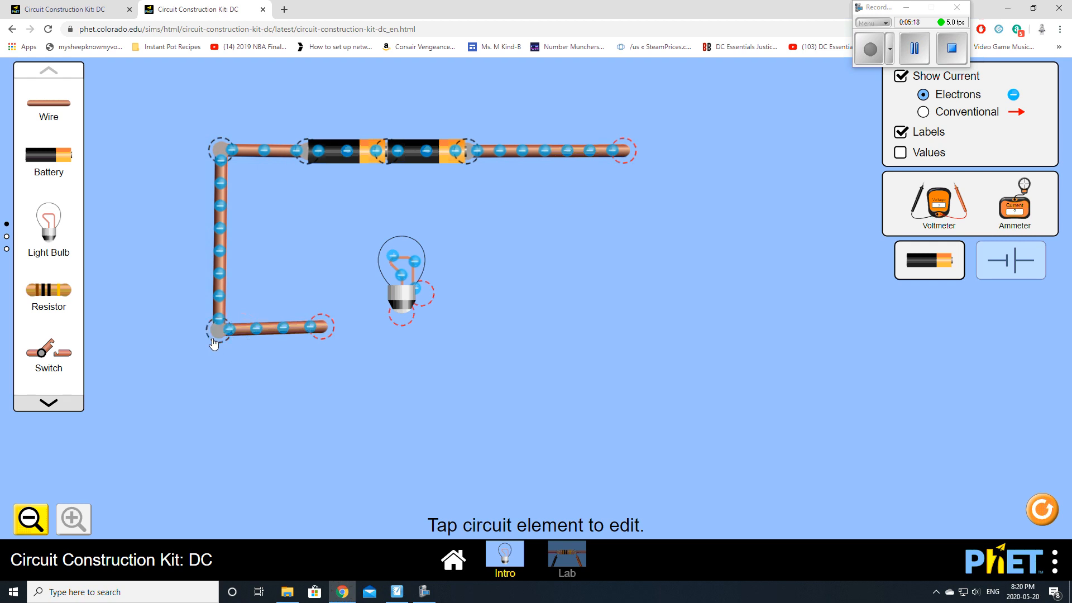
left_click_drag(420, 294, 335, 307)
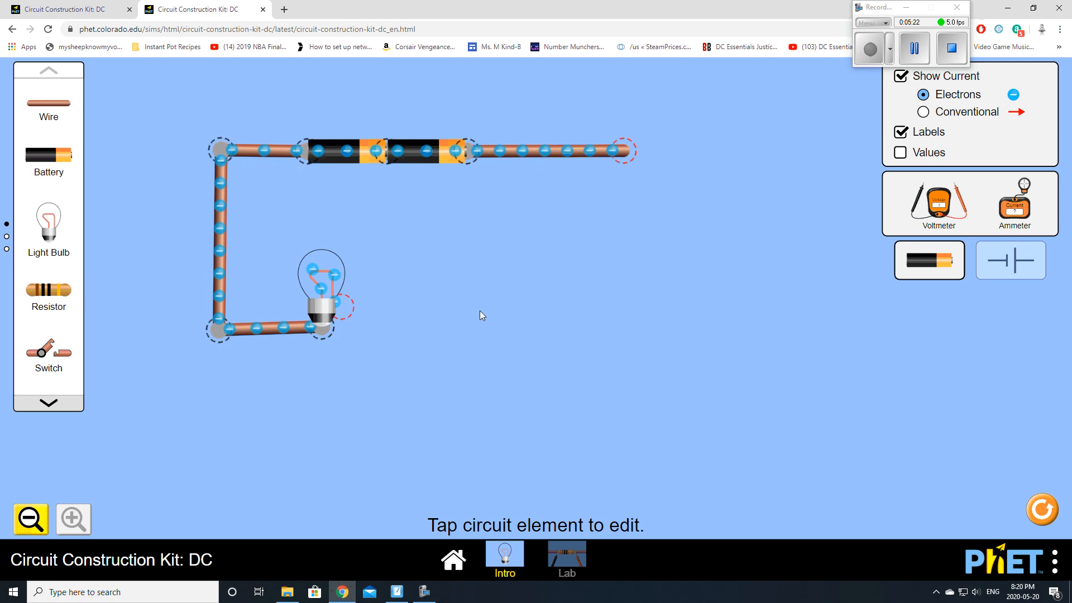
Split the light bulb from the lower wire at their junction and reconnect the wire to the bulb's base
left_click(52, 106)
left_click(324, 332)
left_click(342, 375)
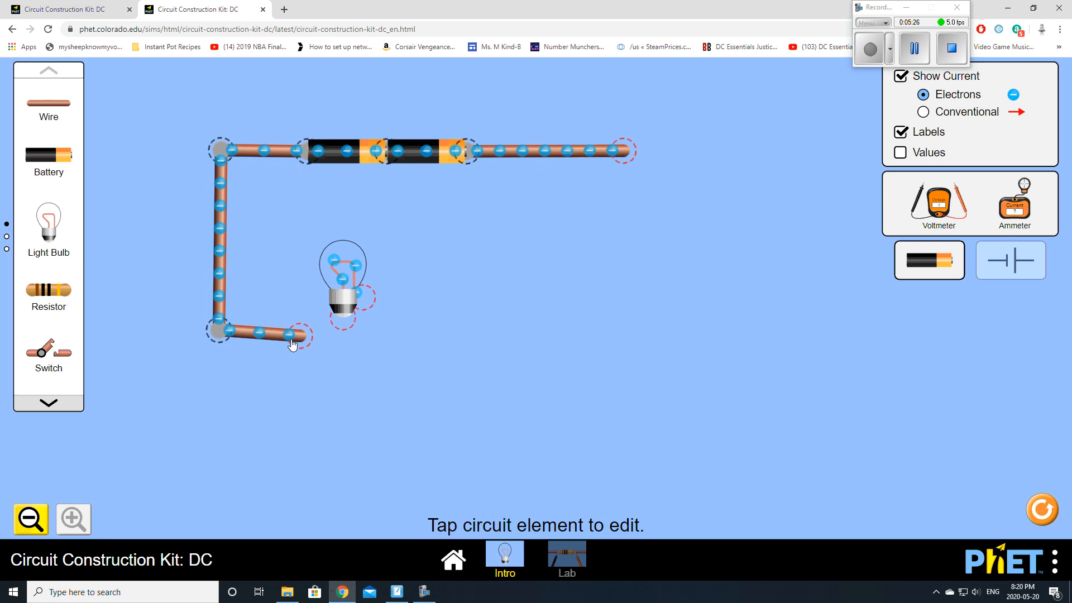
left_click_drag(297, 342, 332, 347)
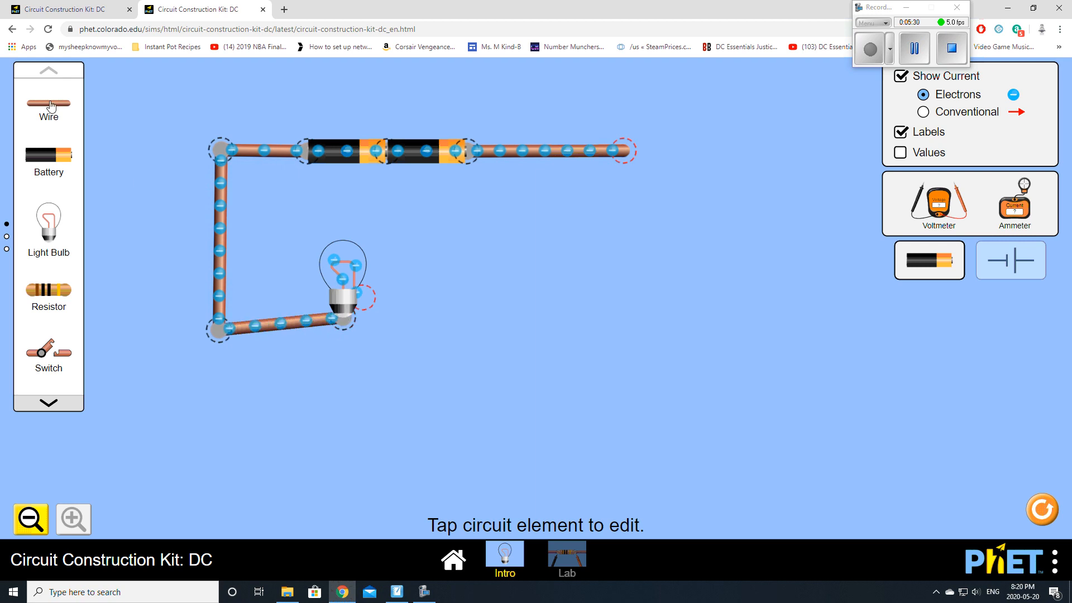
Run a wire from the bulb's side terminal to the lower right, and close the circuit with a vertical wire
left_click_drag(50, 105, 369, 301)
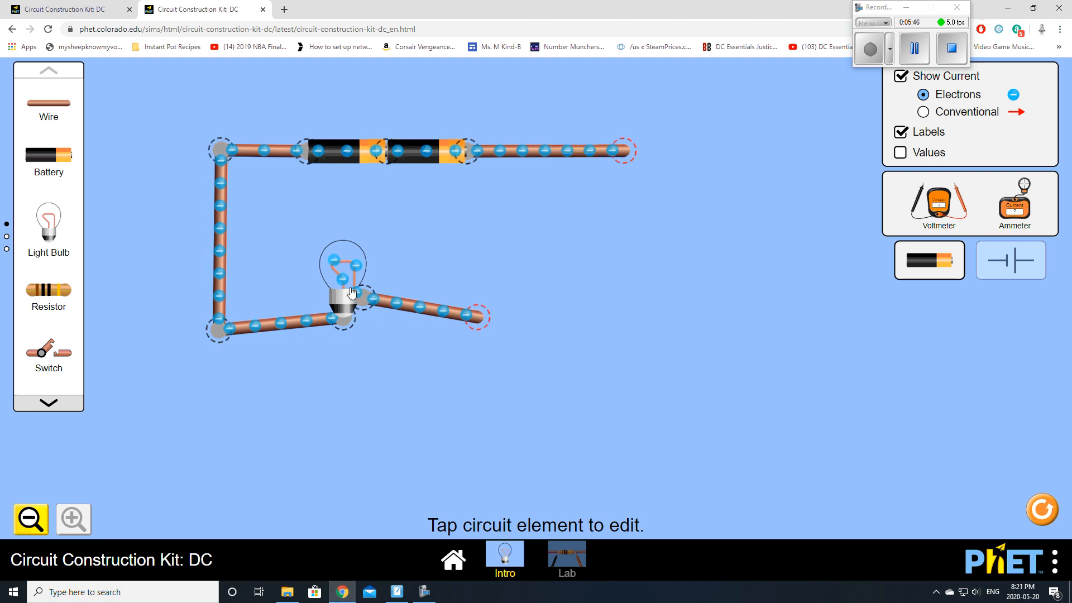
left_click_drag(477, 320, 620, 337)
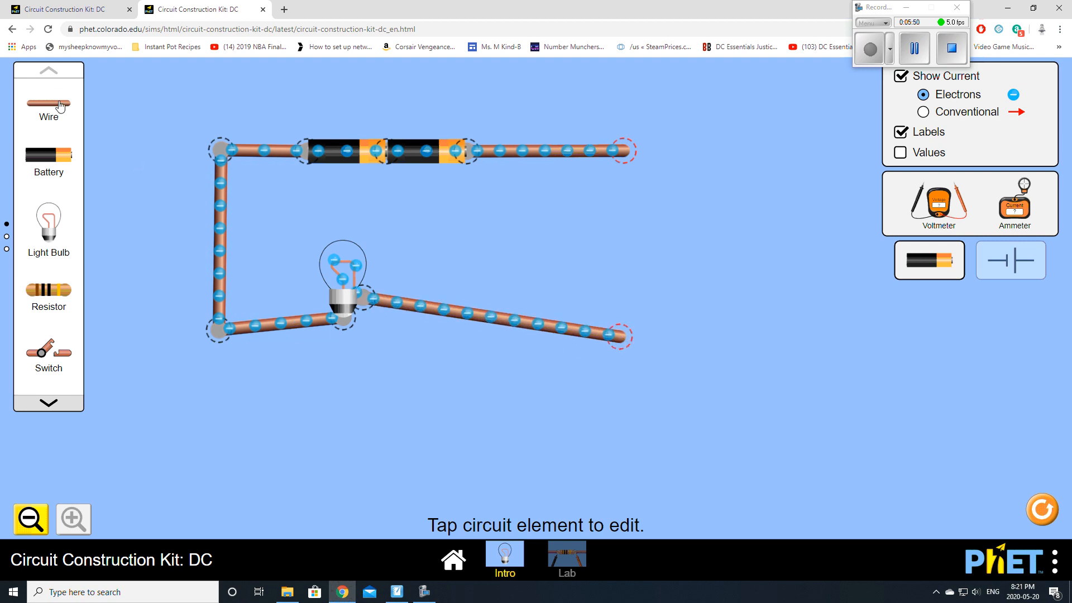
left_click_drag(60, 106, 620, 337)
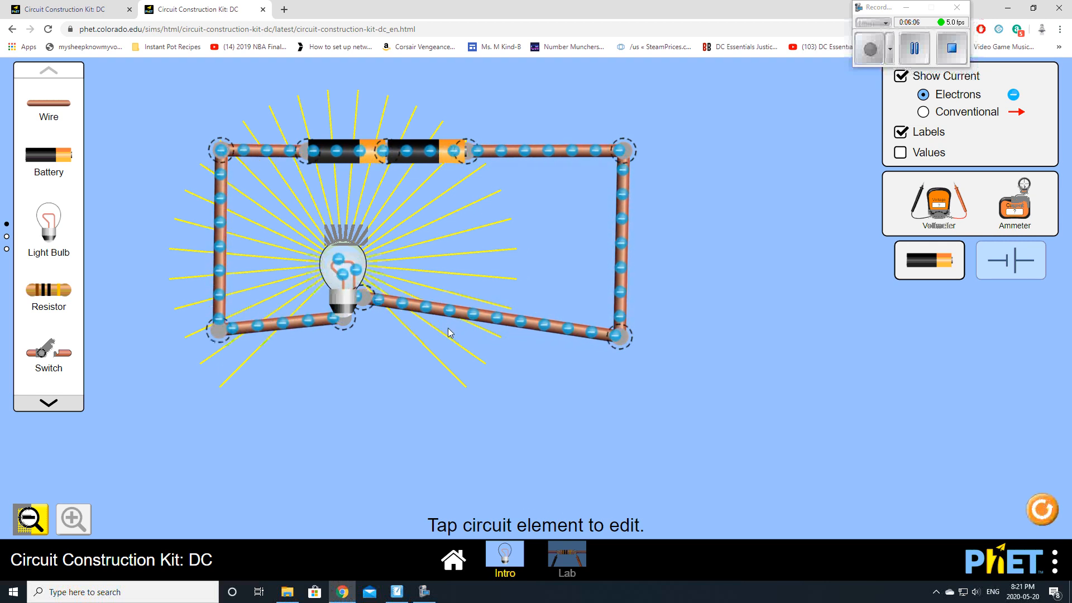
Disconnect the lower right wire from the bulb's side terminal and attach it to the bulb's base junction, bypassing the bulb
left_click(368, 302)
left_click(345, 251)
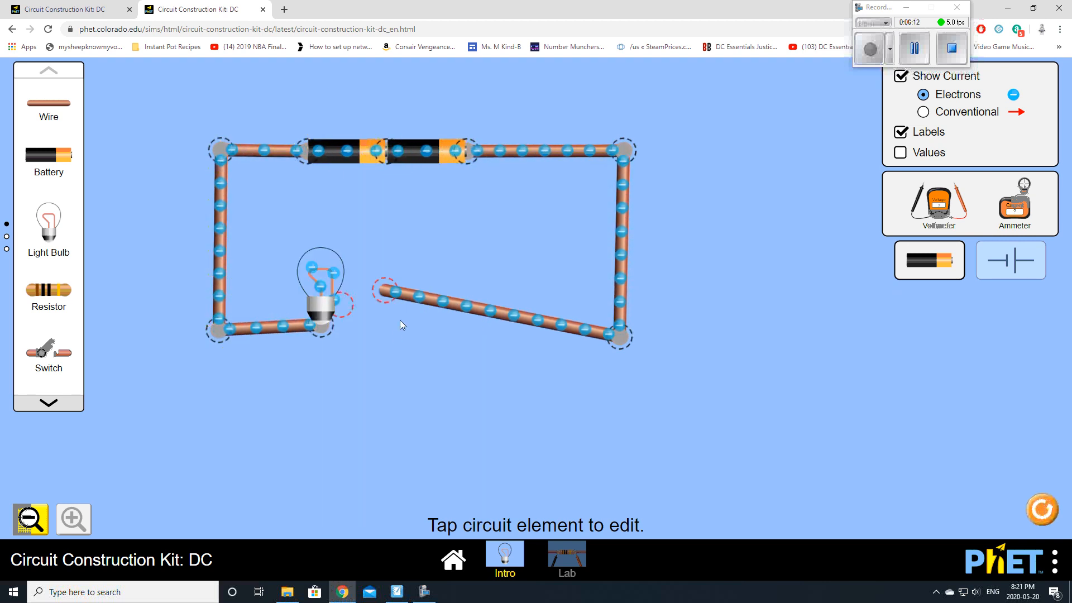
left_click_drag(392, 306, 493, 368)
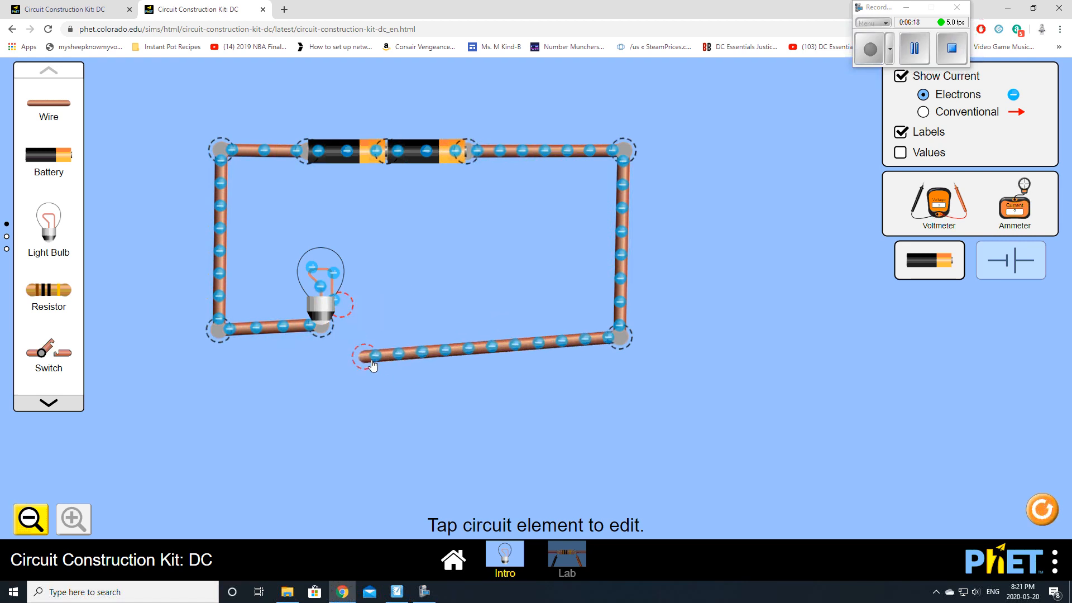
left_click_drag(373, 365, 336, 349)
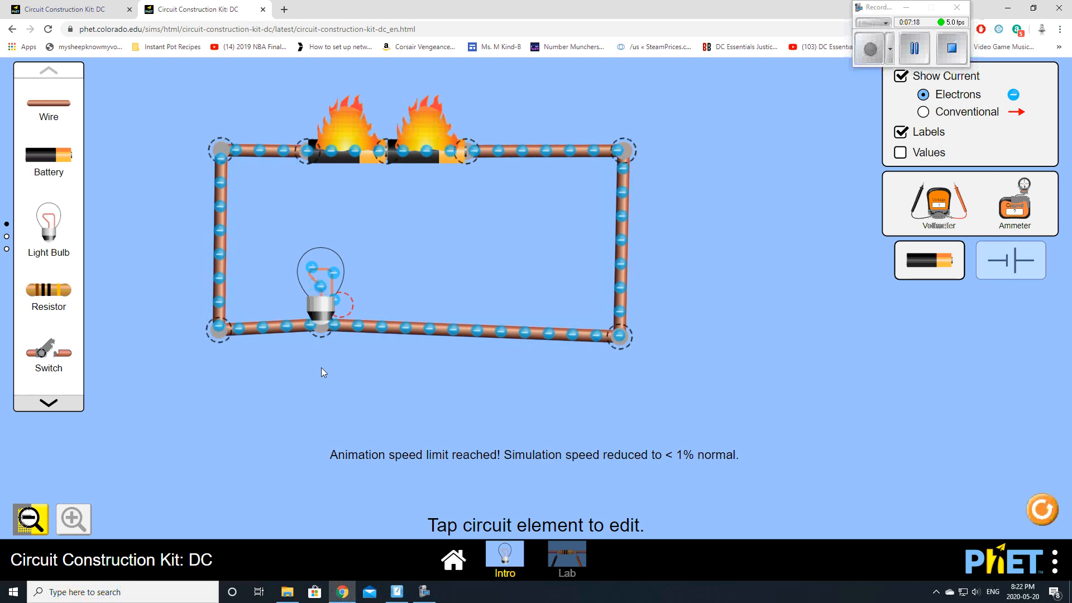
Split the junction at the bulb's base, and reconnect the right wire to the side terminal and the left wire to the base
left_click(318, 323)
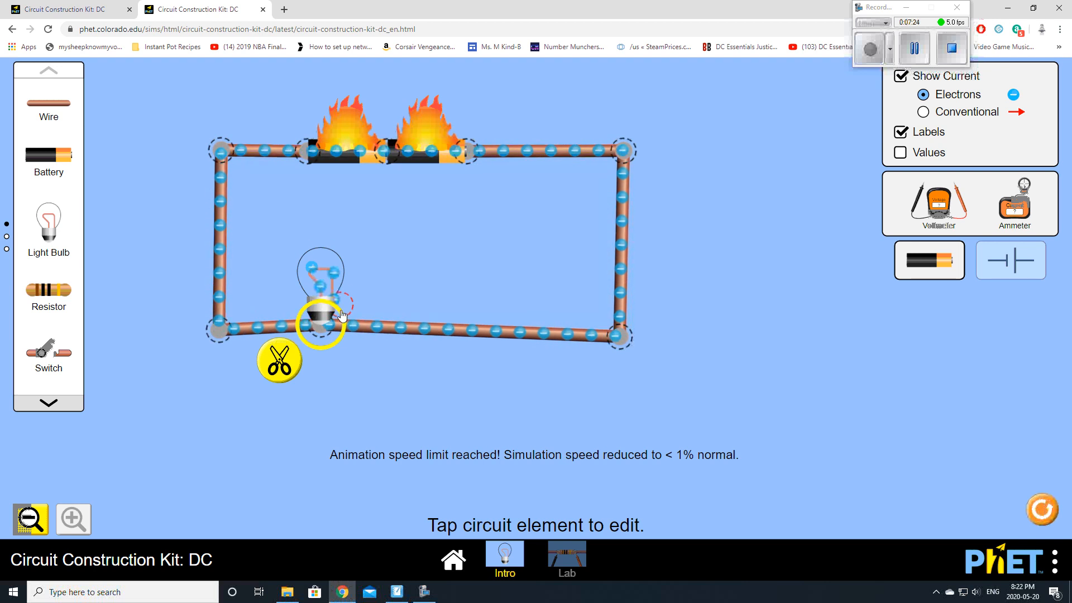
left_click(279, 360)
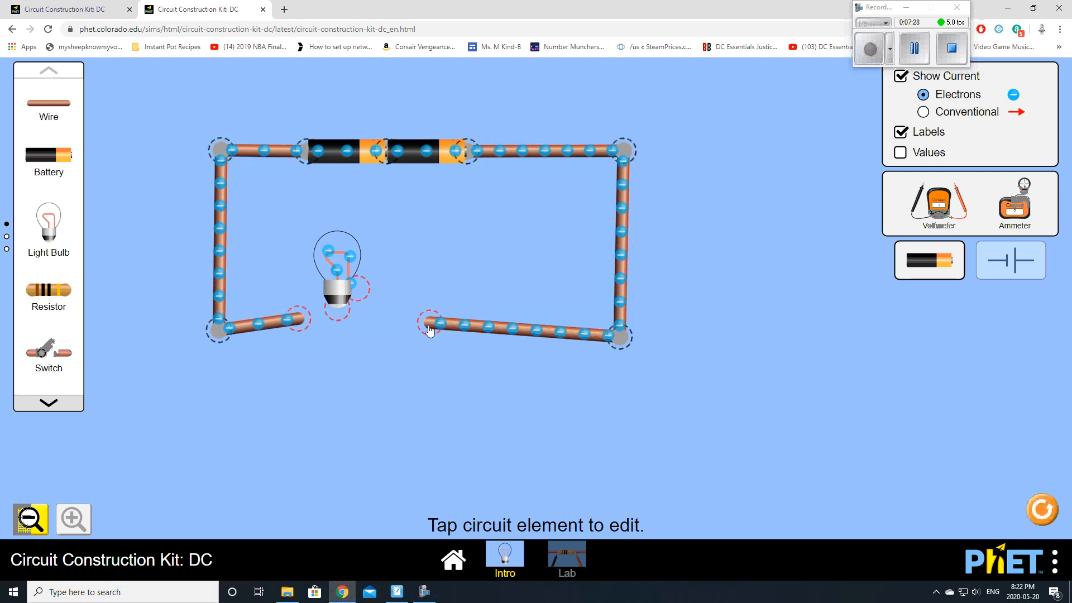
left_click_drag(430, 330, 398, 309)
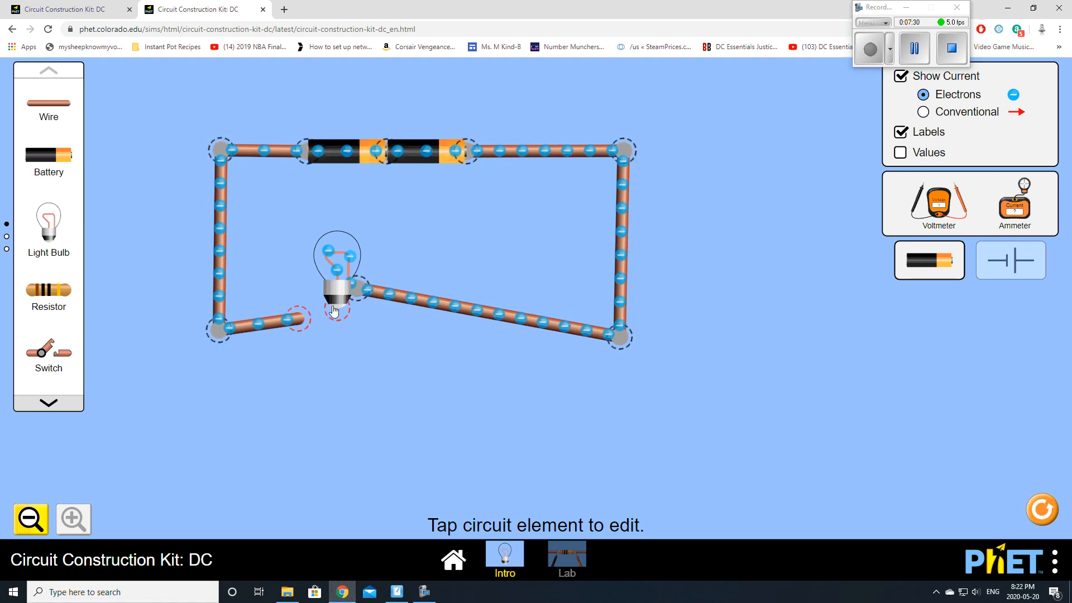
left_click_drag(329, 323, 332, 318)
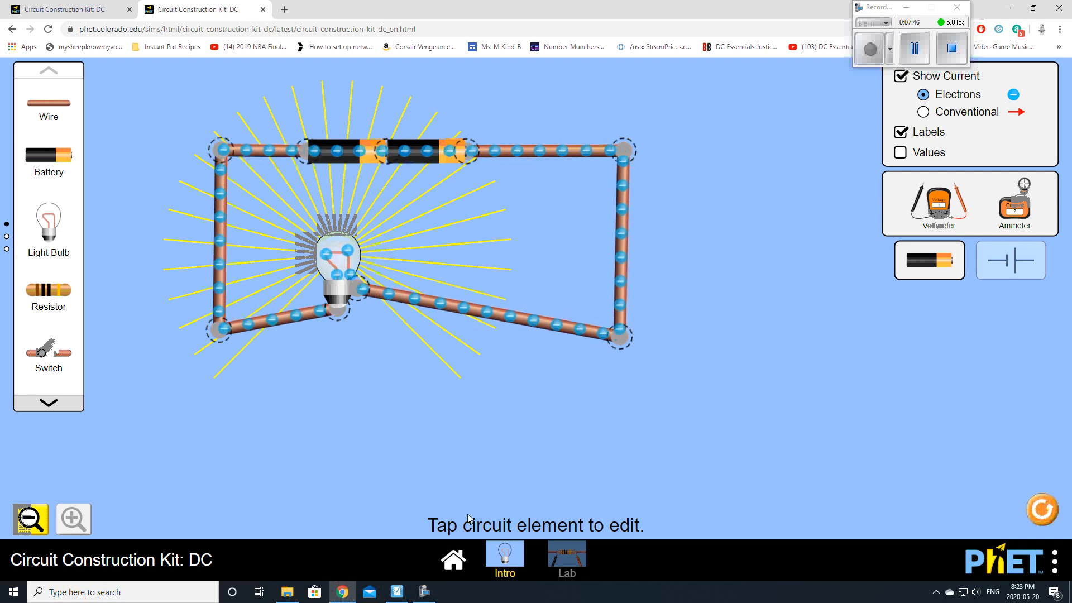
Switch to the SMART Notebook lesson, review the example bulb and switch circuit pages, and return to the circuit simulation in Chrome
left_click(398, 594)
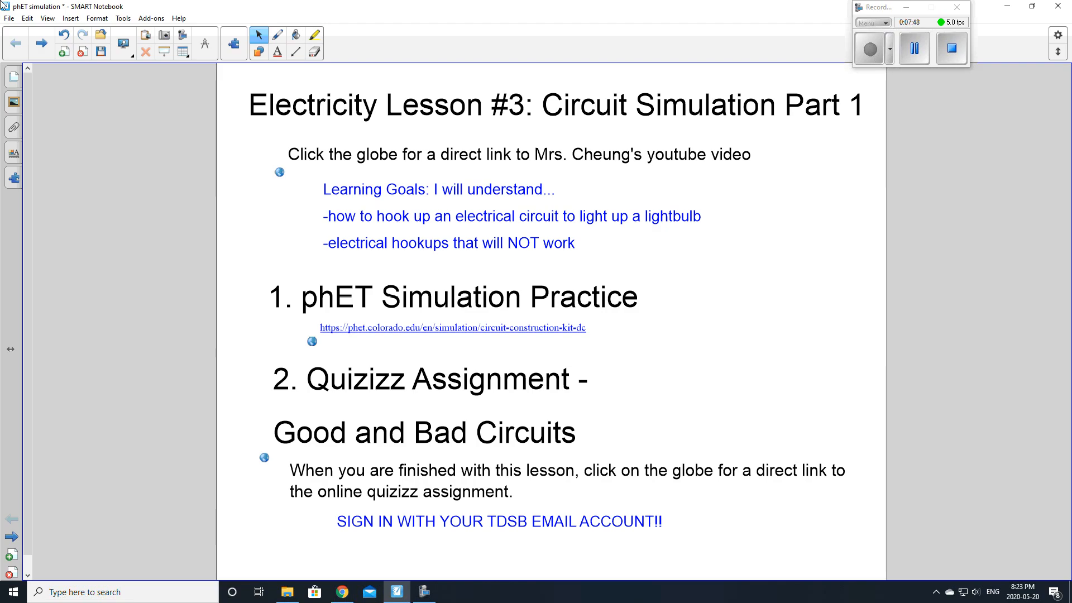
left_click(42, 55)
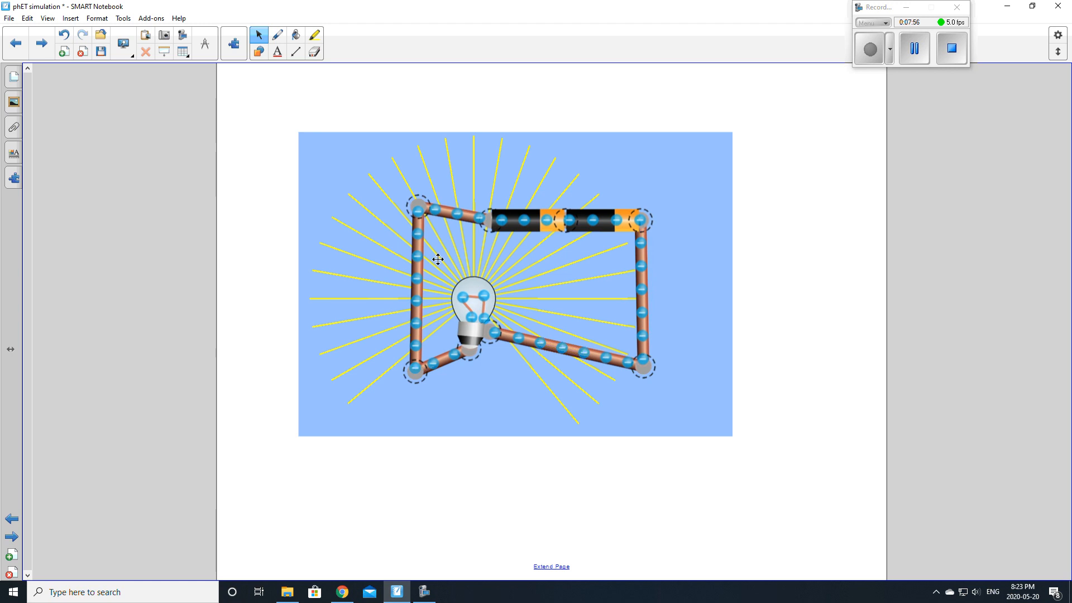
left_click(40, 51)
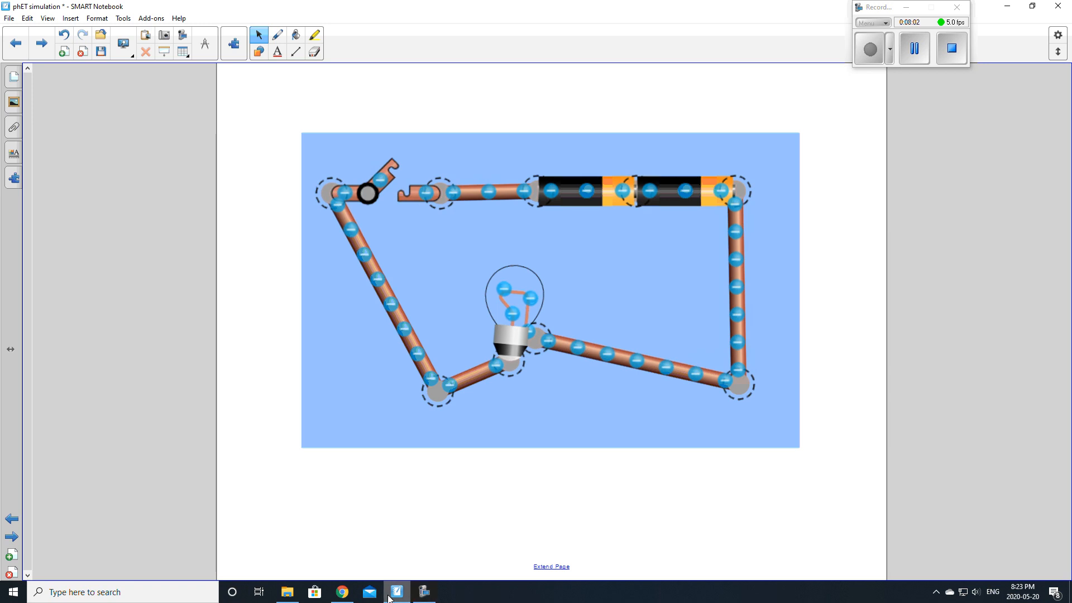
left_click(338, 593)
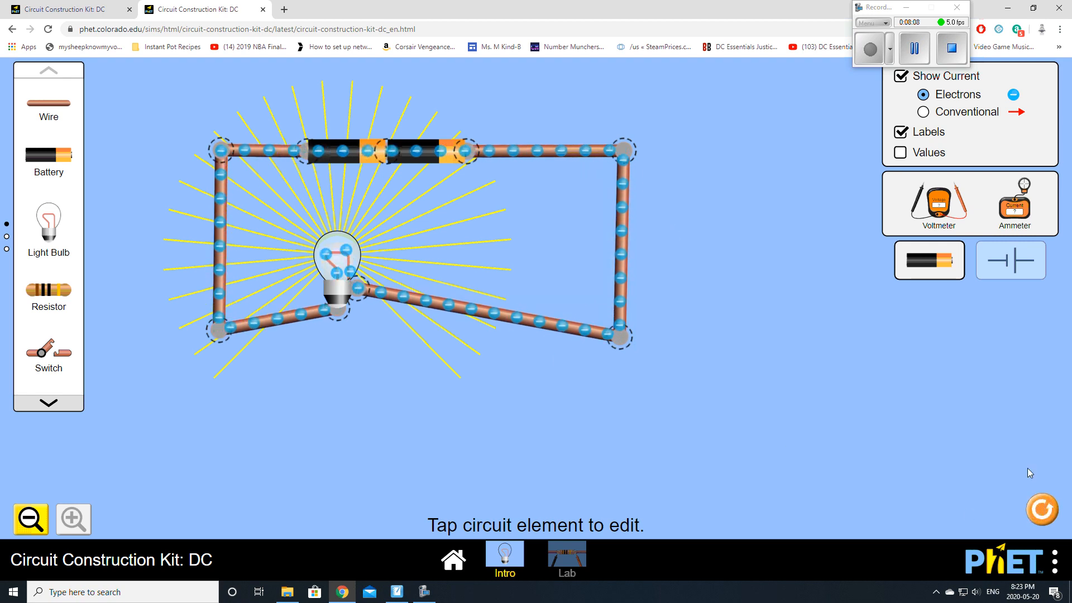
Clear the workspace and build a loop with an open switch, two batteries in series, a light bulb and connecting wires
left_click(1047, 512)
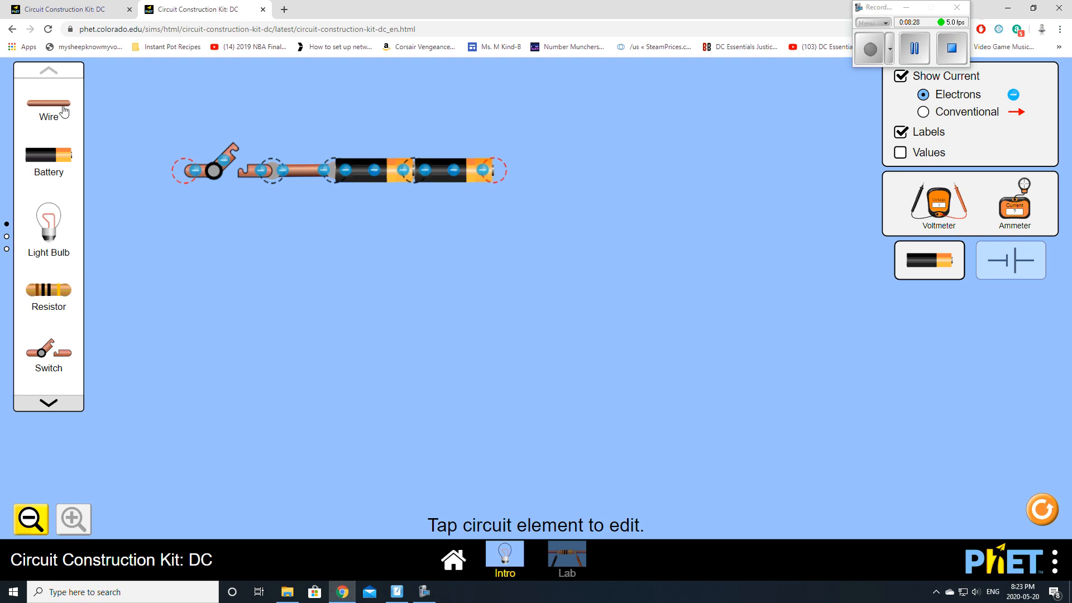
left_click_drag(61, 104, 111, 155)
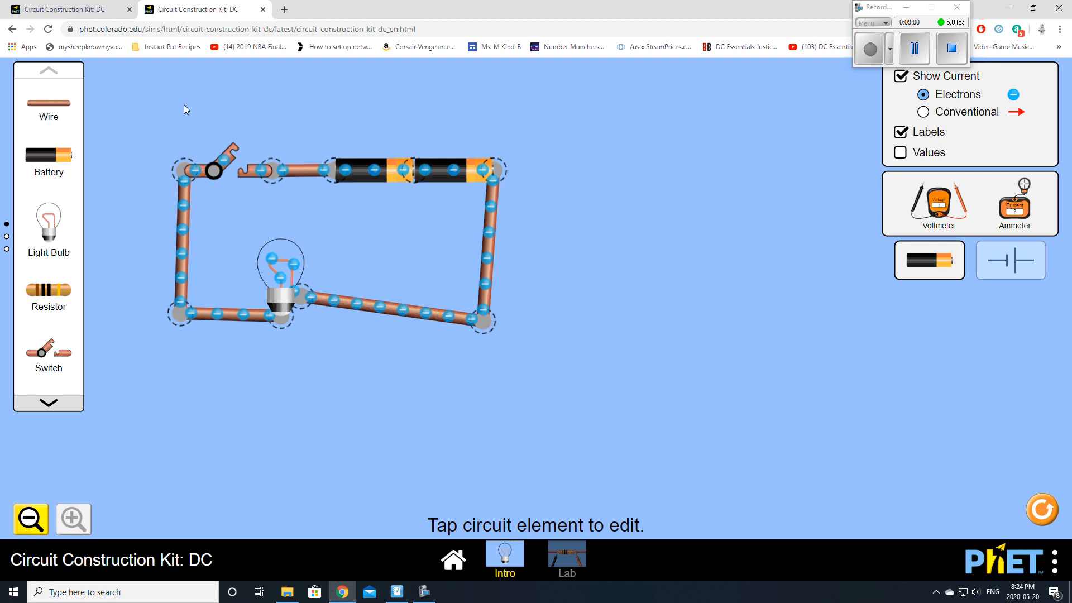
Toggle the switch closed and open several times to demonstrate its effect on the bulb, leaving it closed
left_click(229, 156)
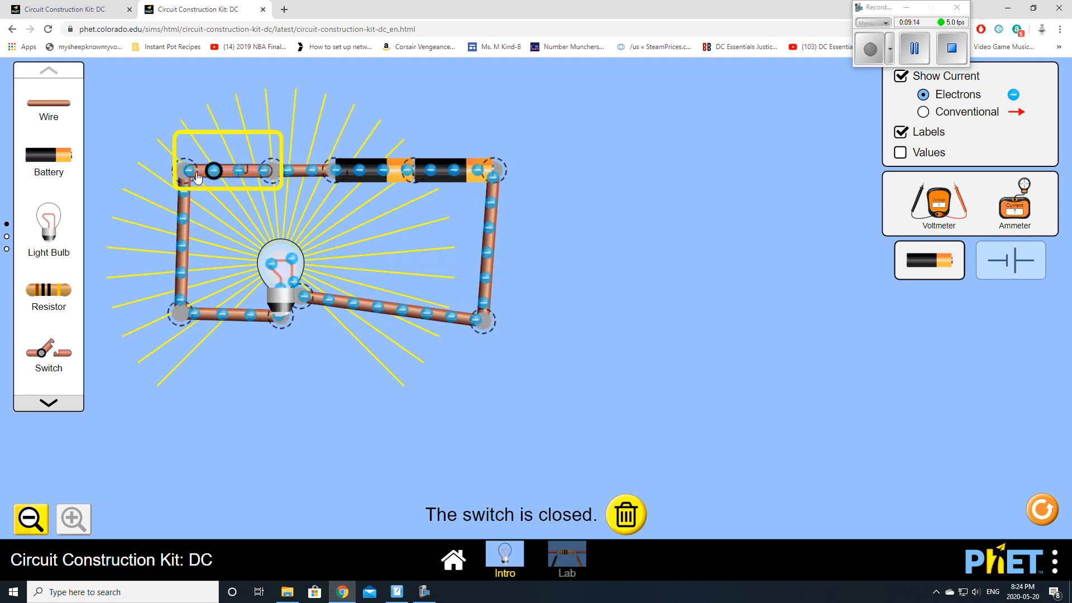
left_click(228, 169)
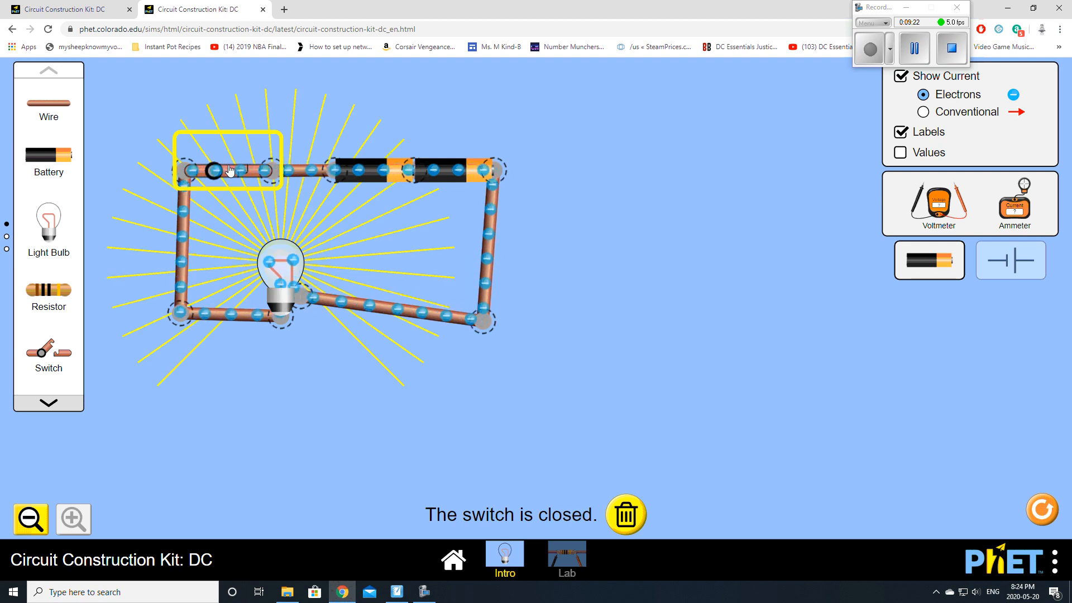
left_click(229, 170)
left_click(229, 169)
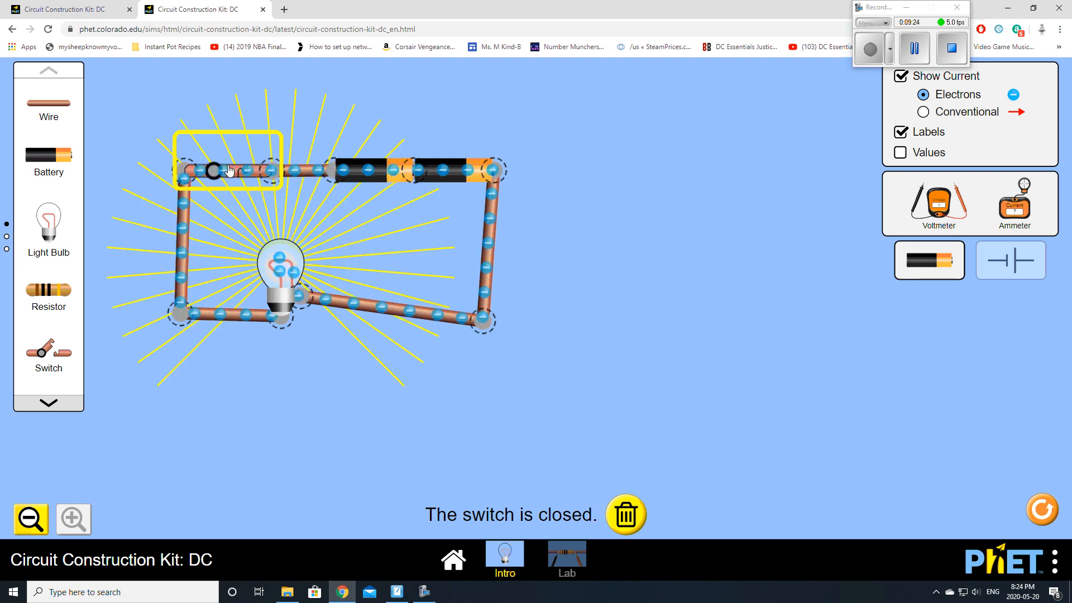
left_click(228, 170)
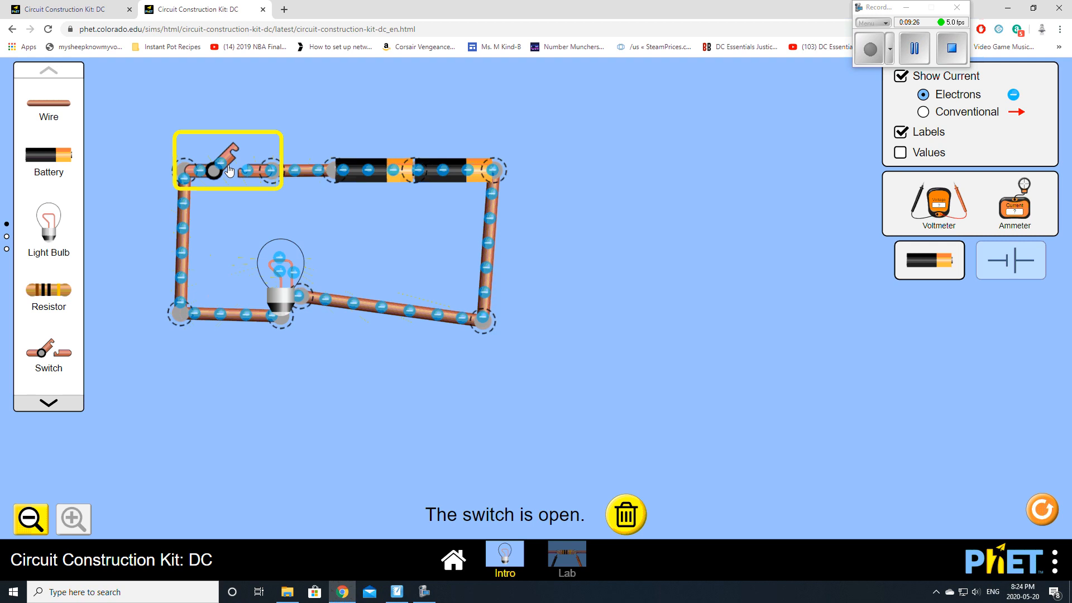
left_click(228, 169)
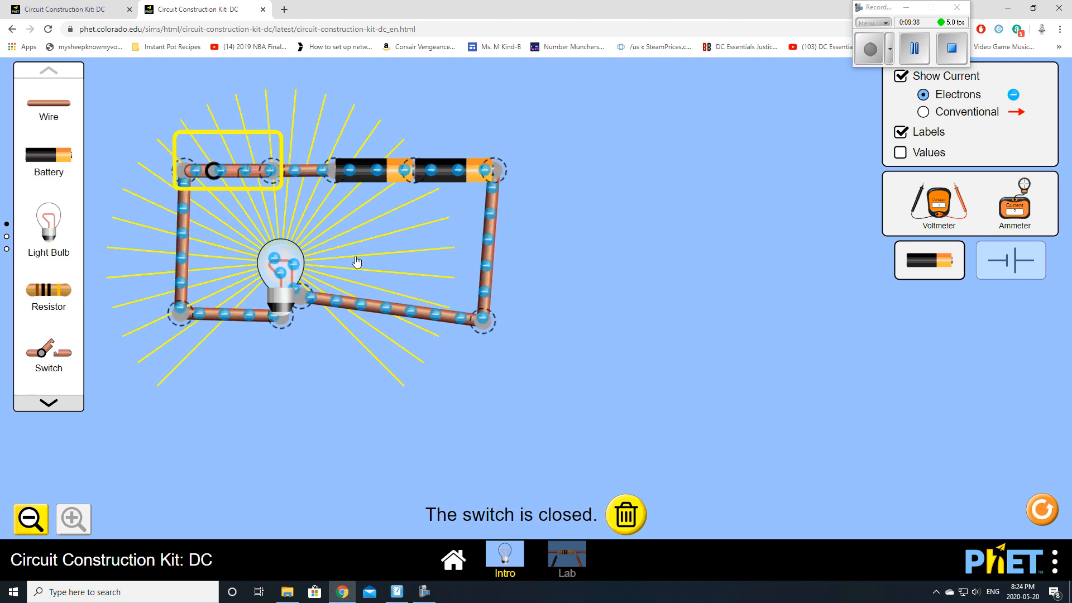
left_click(623, 309)
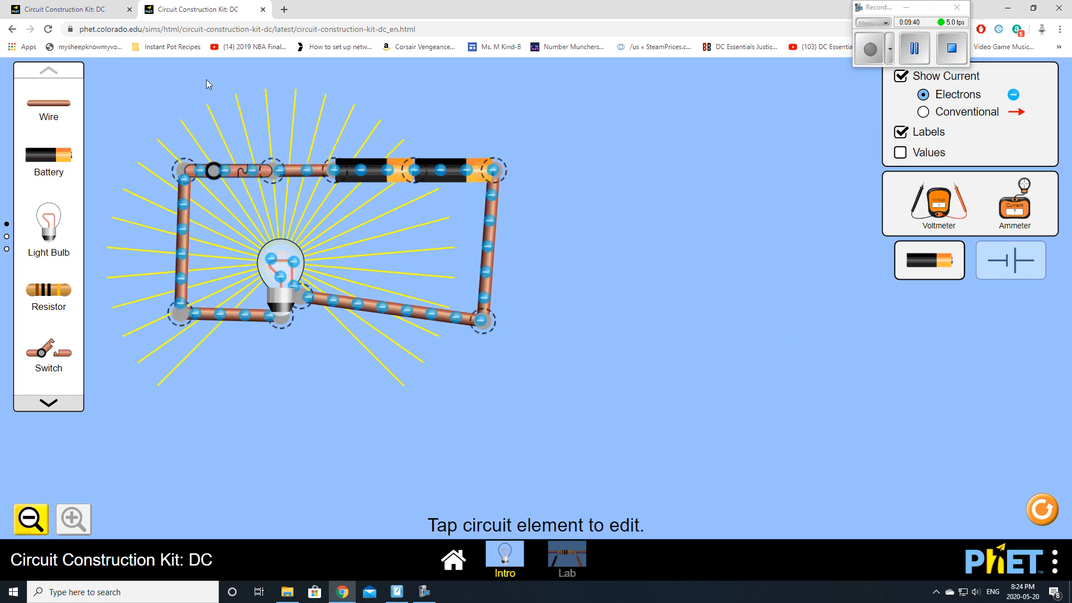
left_click(241, 171)
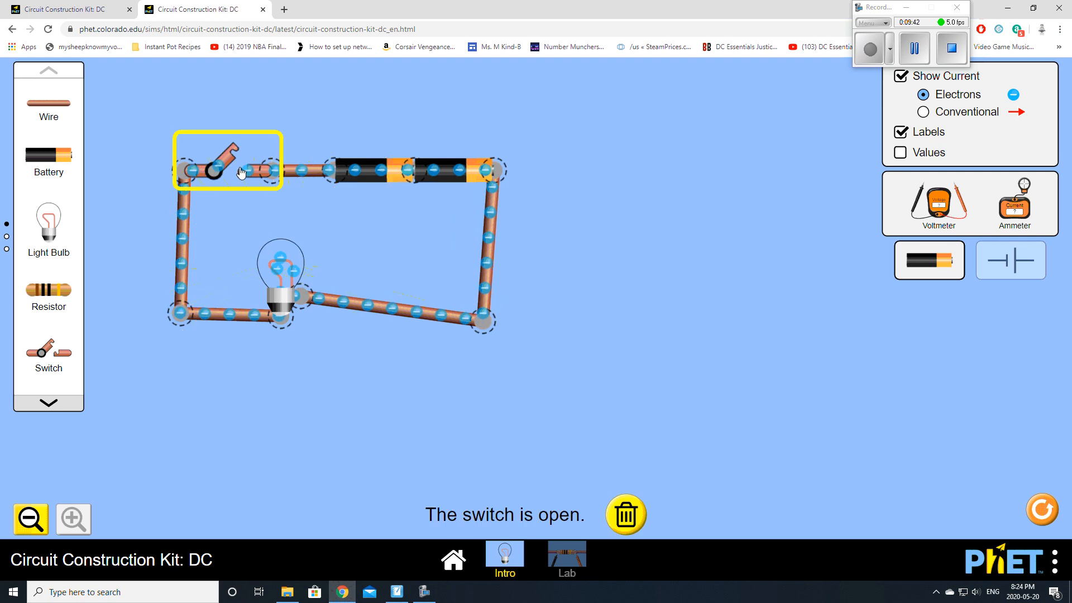
left_click(233, 167)
left_click(711, 329)
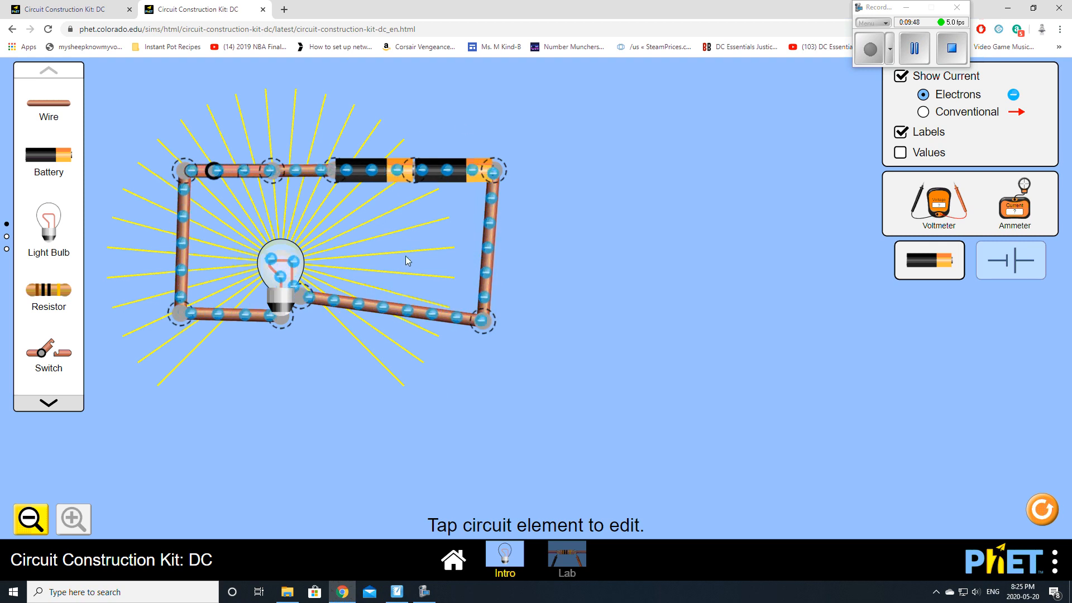
View the switch circuit as a schematic diagram, and return to the lifelike component view
left_click(1029, 272)
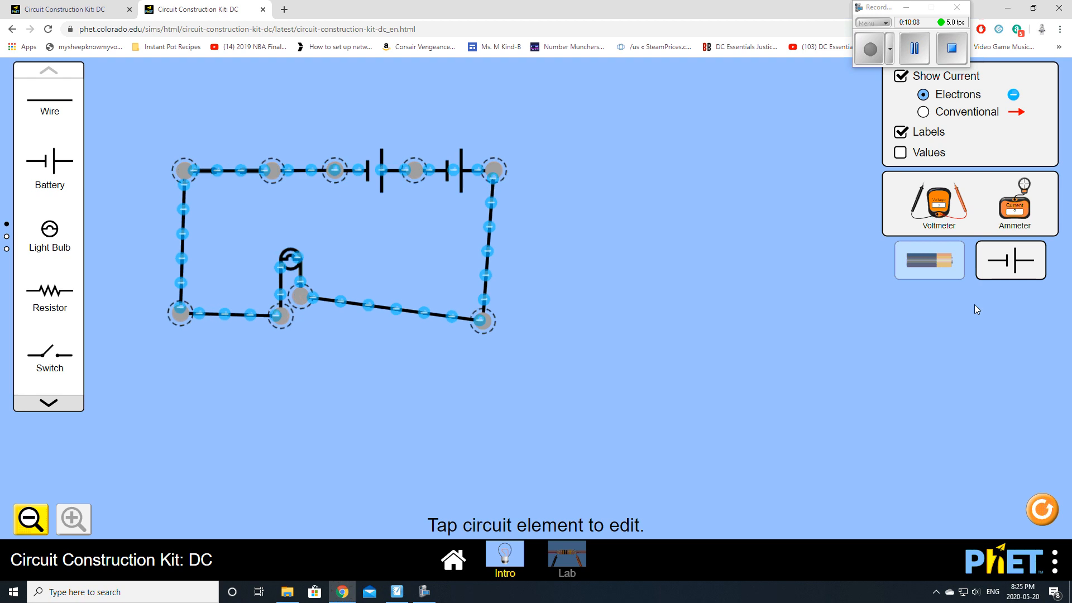
left_click(943, 267)
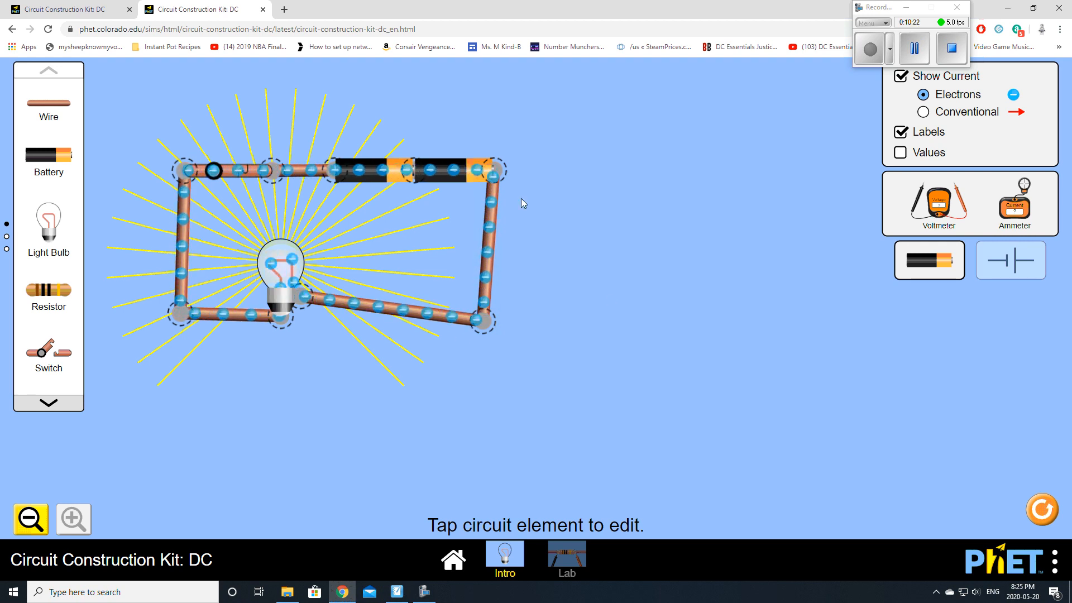
Clear the workspace and place two batteries end to end with their positive ends joined
left_click(1042, 509)
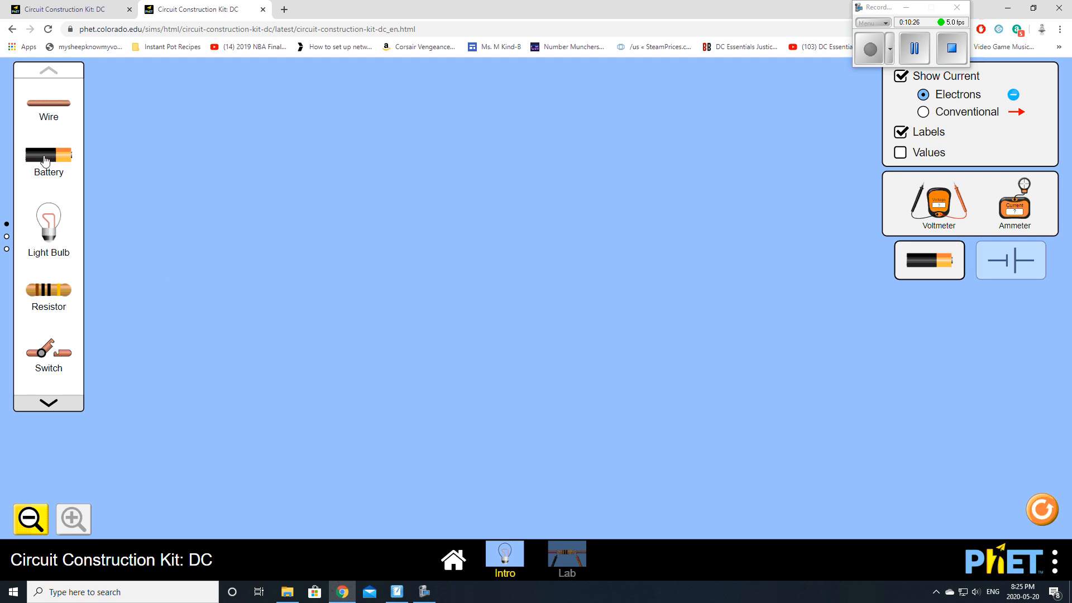
left_click_drag(45, 160, 346, 190)
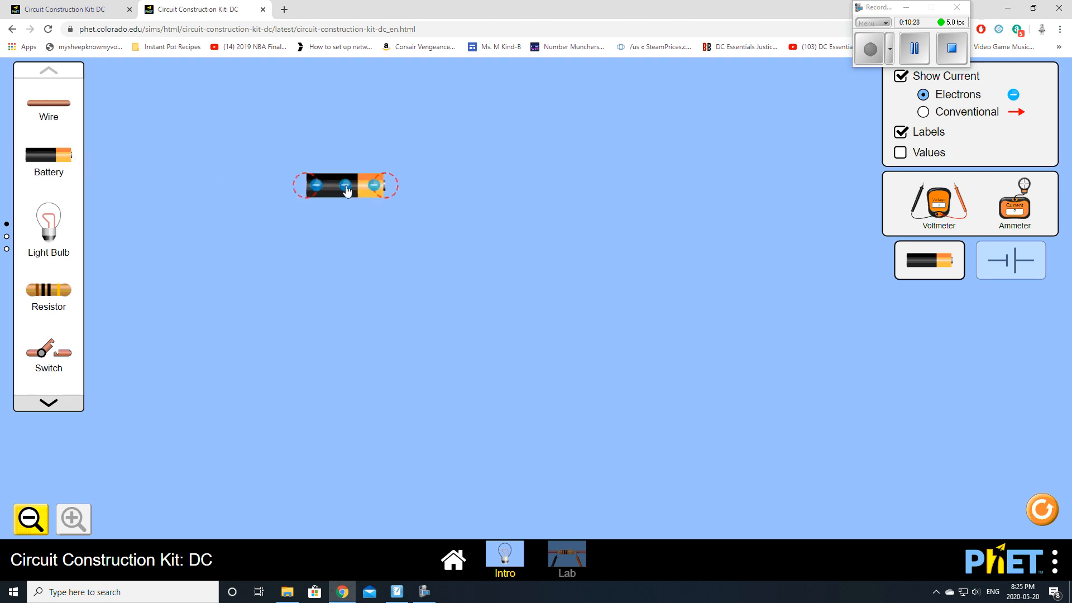
left_click_drag(50, 156, 557, 173)
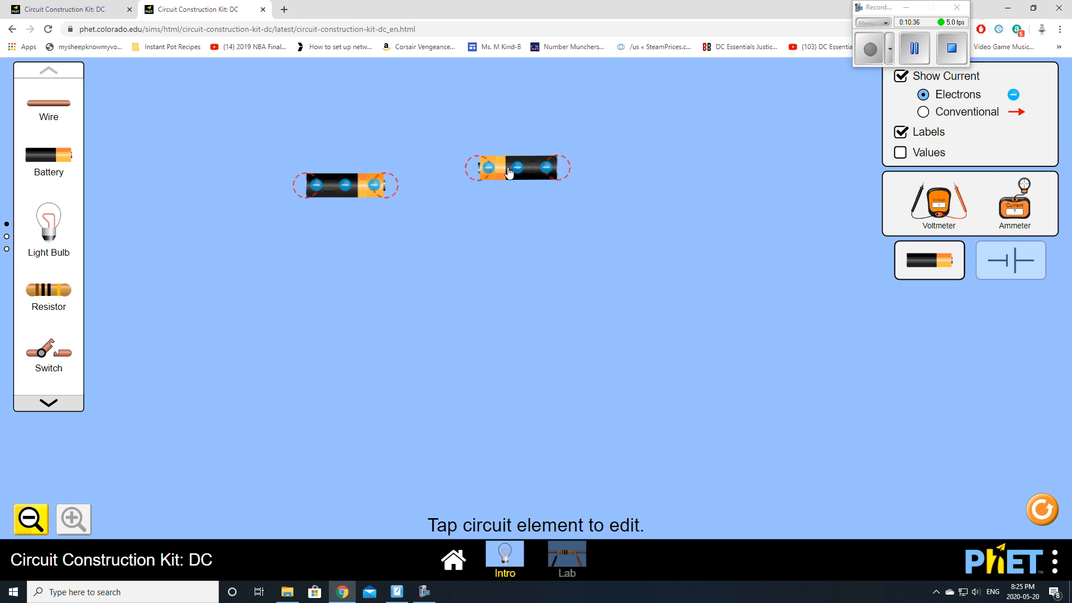
left_click_drag(506, 169, 412, 187)
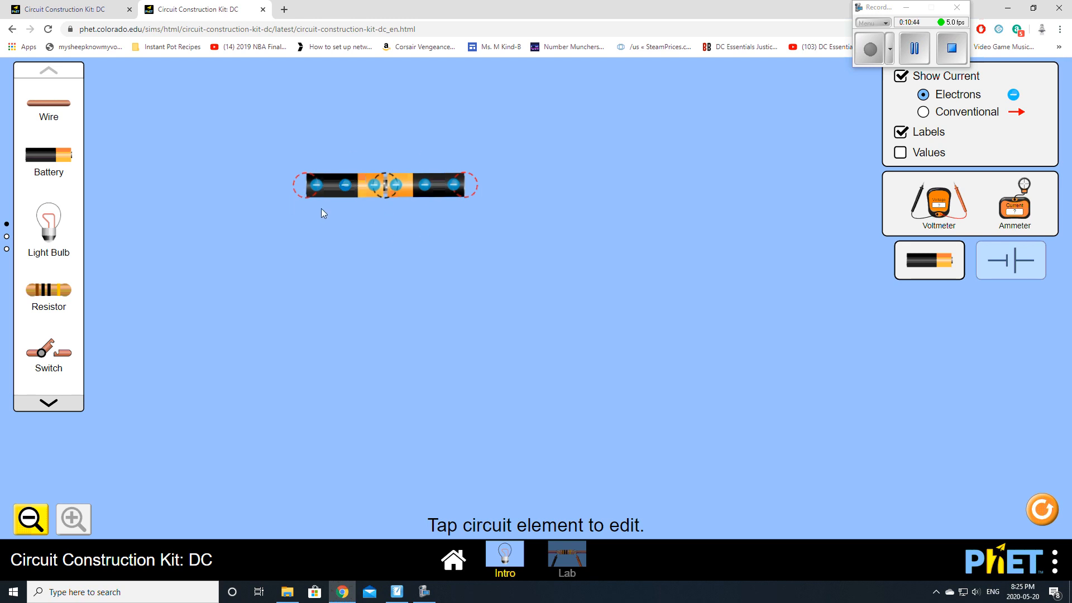
Run wires from the left battery's negative end out to the left, down, and across toward the bulb's position
left_click_drag(53, 110, 265, 203)
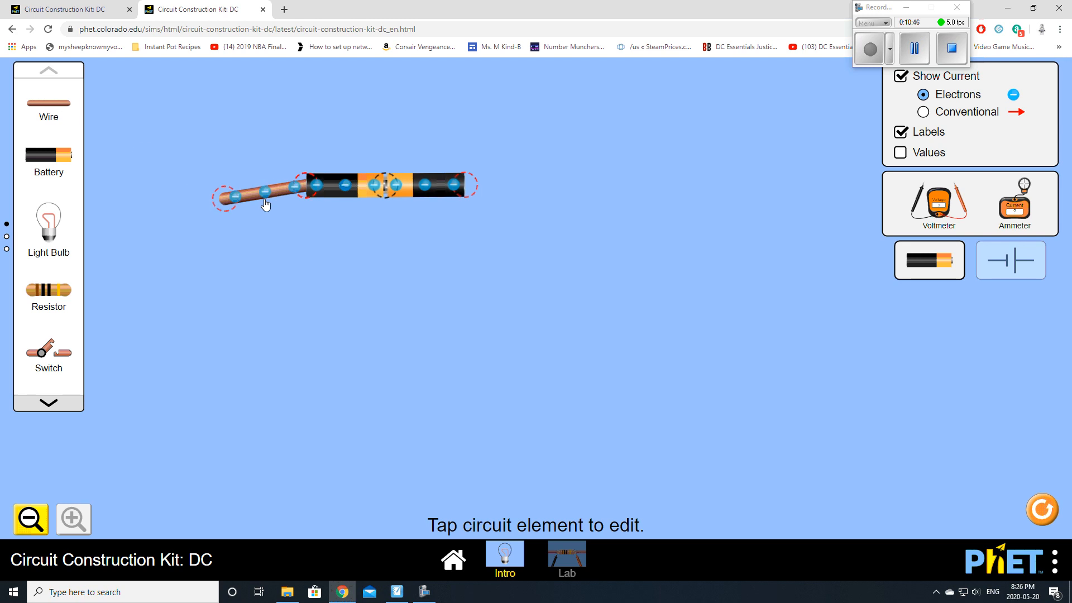
left_click_drag(63, 110, 218, 191)
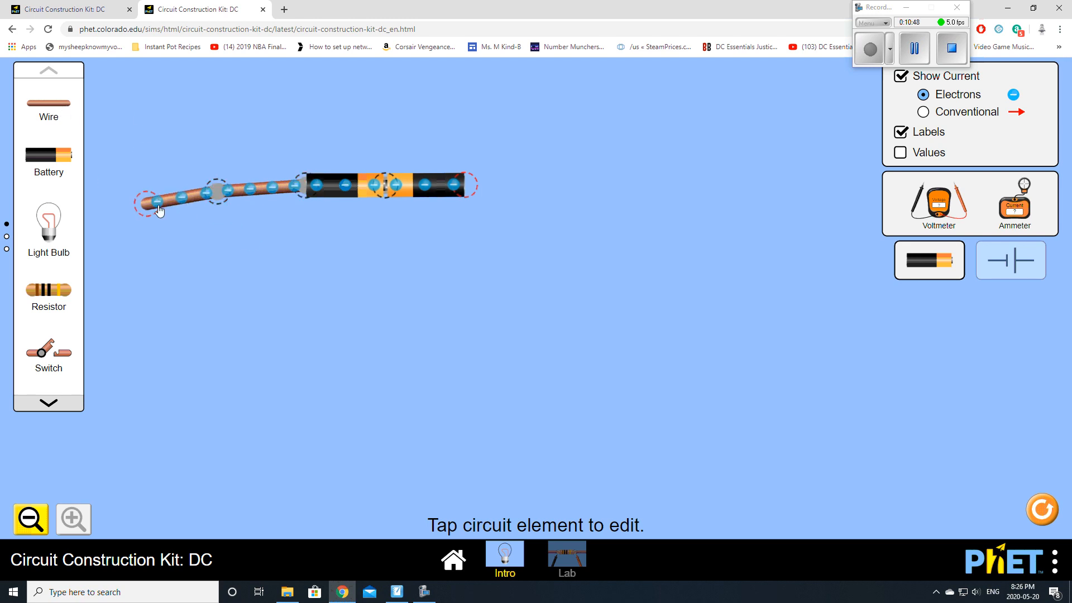
left_click_drag(150, 208, 206, 327)
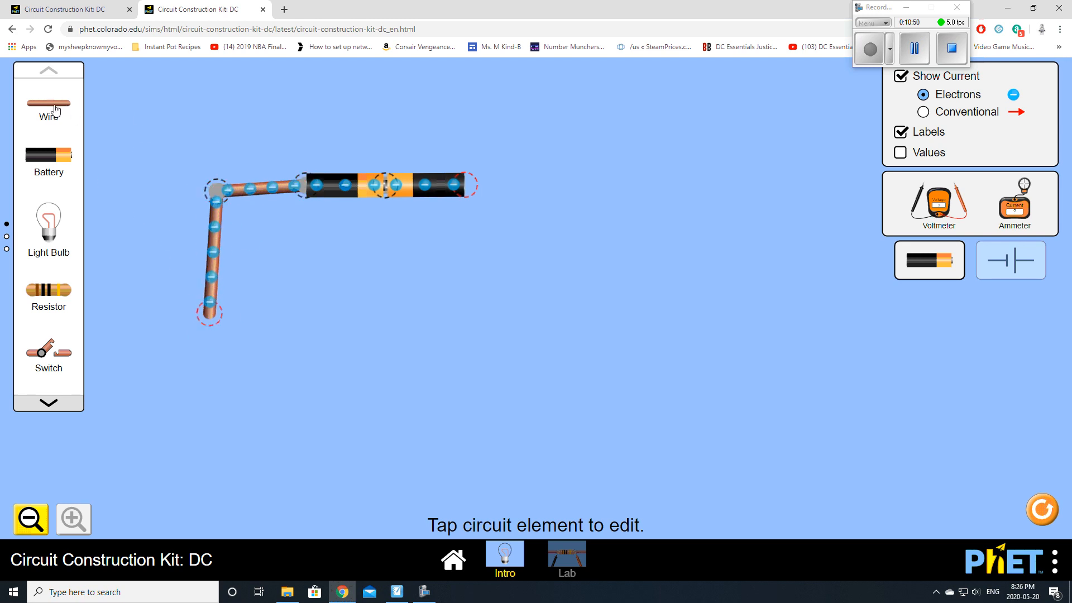
left_click_drag(54, 110, 265, 320)
Attach a light bulb's base to the lower wire, and close the loop with two wires from its side terminal to the right battery
left_click_drag(49, 225, 323, 313)
left_click_drag(51, 109, 373, 312)
left_click_drag(417, 313, 466, 336)
left_click_drag(65, 109, 479, 335)
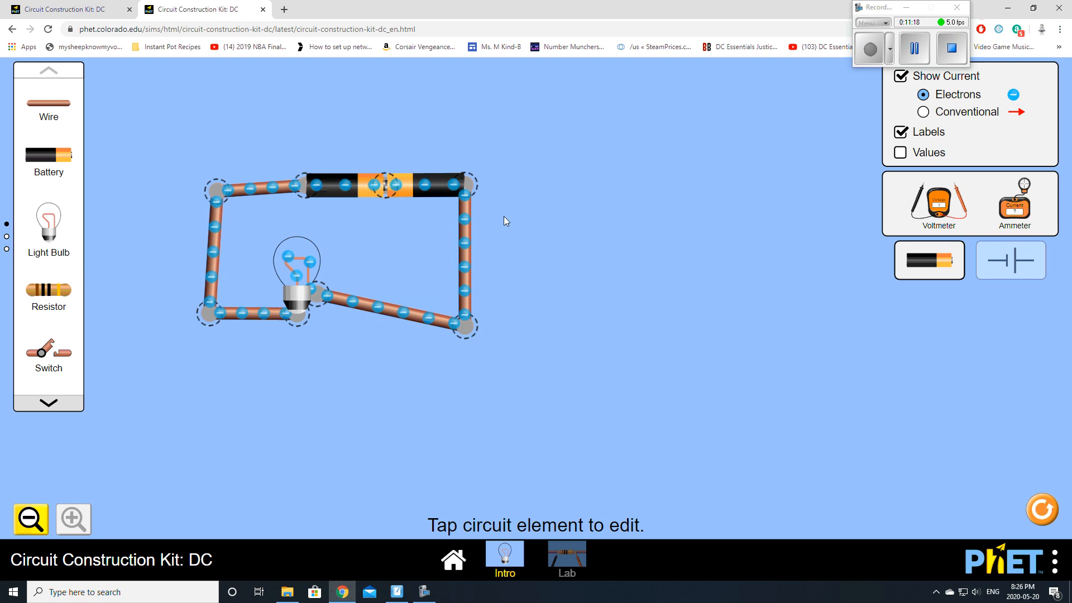
left_click(915, 49)
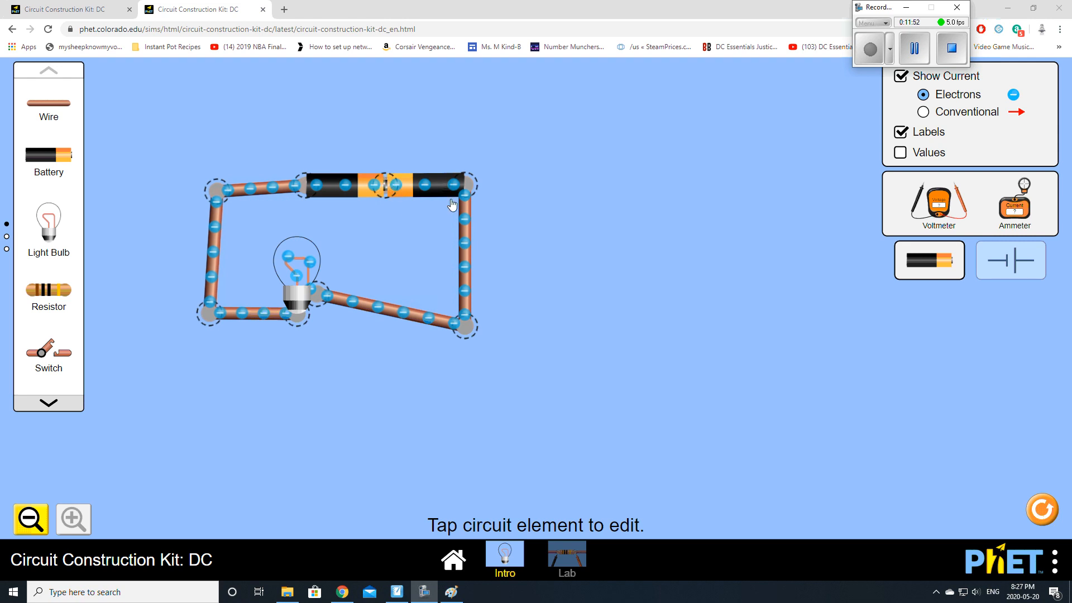
Split the right battery from its neighbour and wire, flip it, and reconnect it so both batteries face the same direction
left_click(386, 188)
left_click(384, 240)
left_click(500, 192)
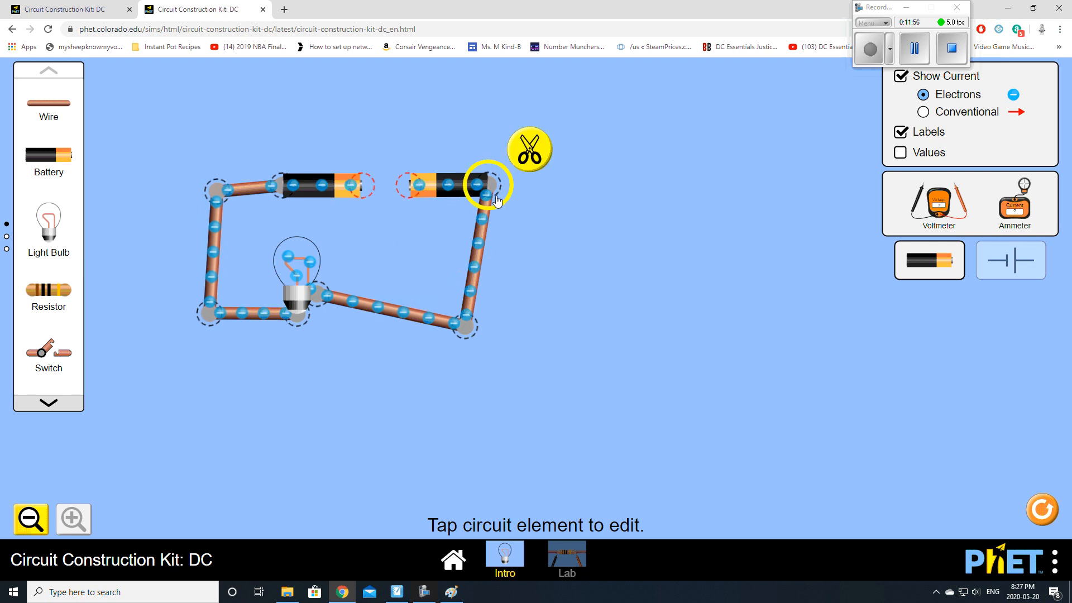
left_click(529, 150)
left_click_drag(392, 169, 417, 188)
left_click_drag(516, 203, 446, 194)
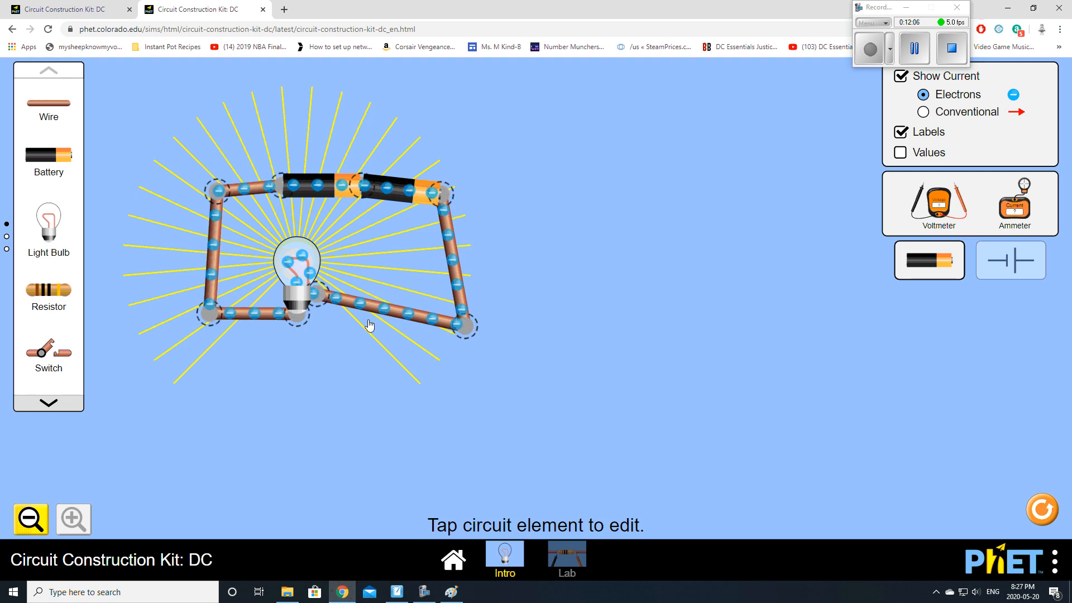
Split the lower right wire junction and delete the vertical wire attached to the right battery
left_click(467, 333)
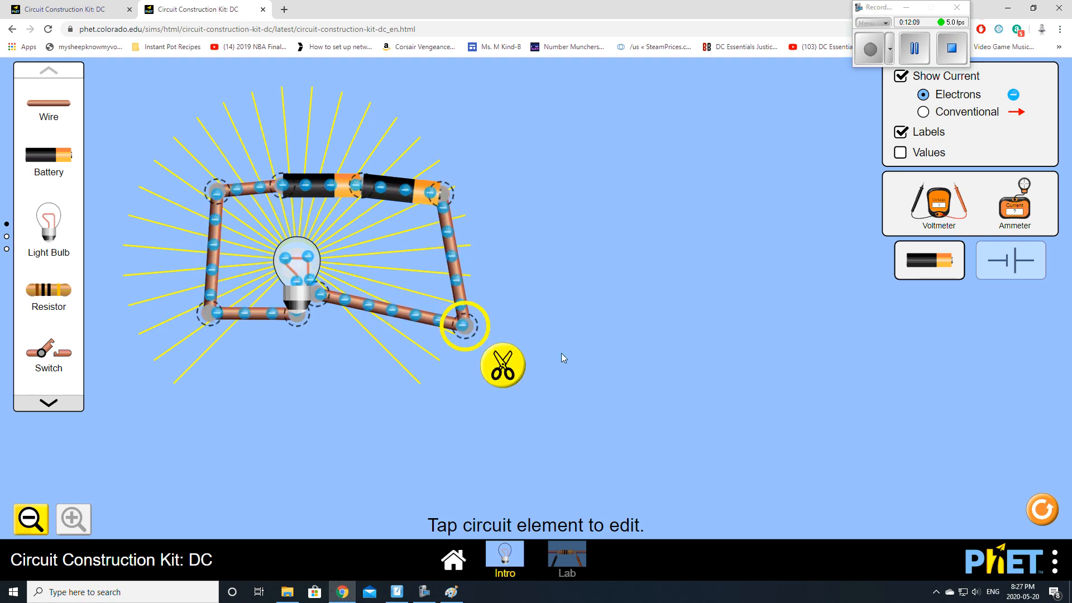
left_click(503, 363)
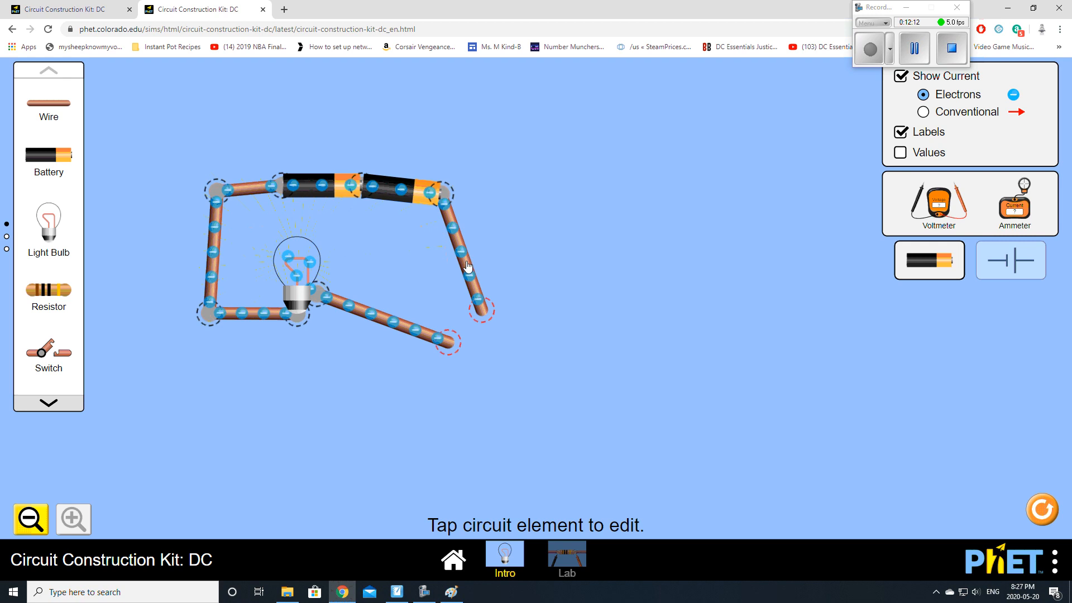
left_click(468, 266)
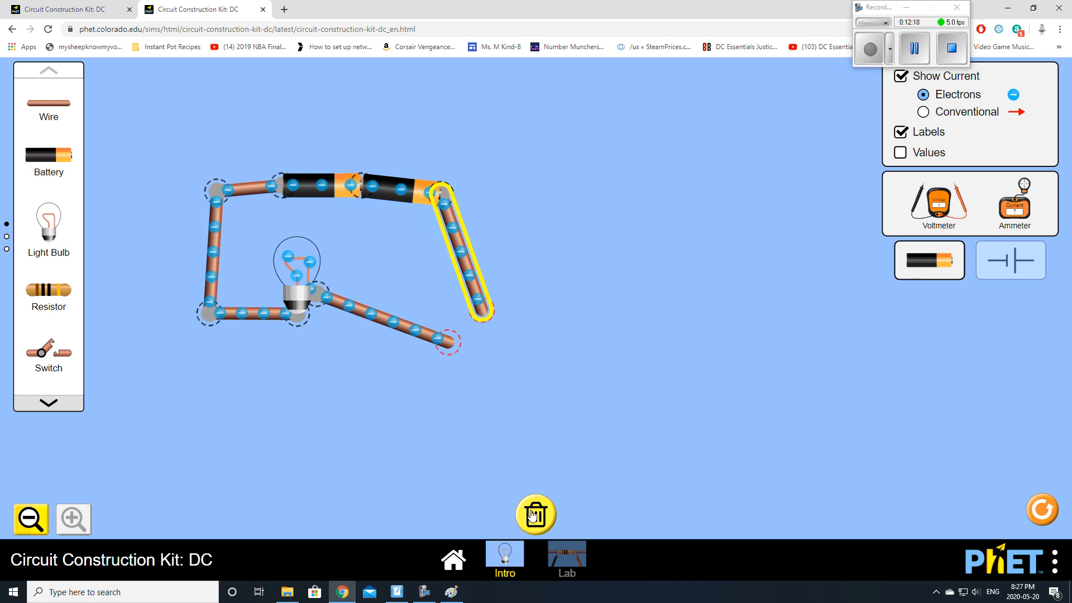
left_click(534, 515)
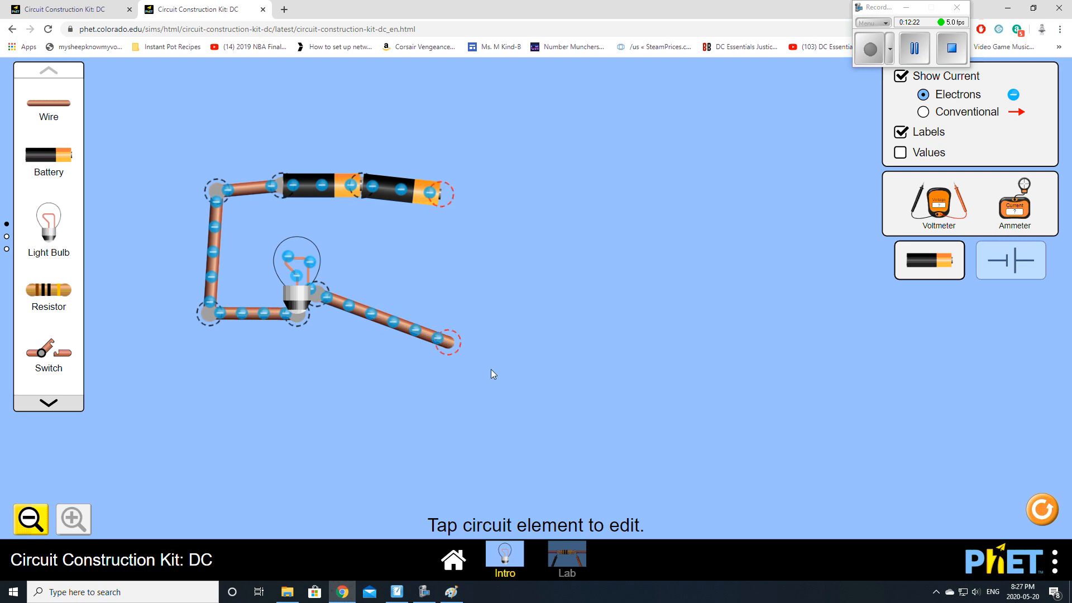
Attach the free end of the bulb's side-terminal wire directly to the right battery's positive end
left_click_drag(458, 351, 461, 326)
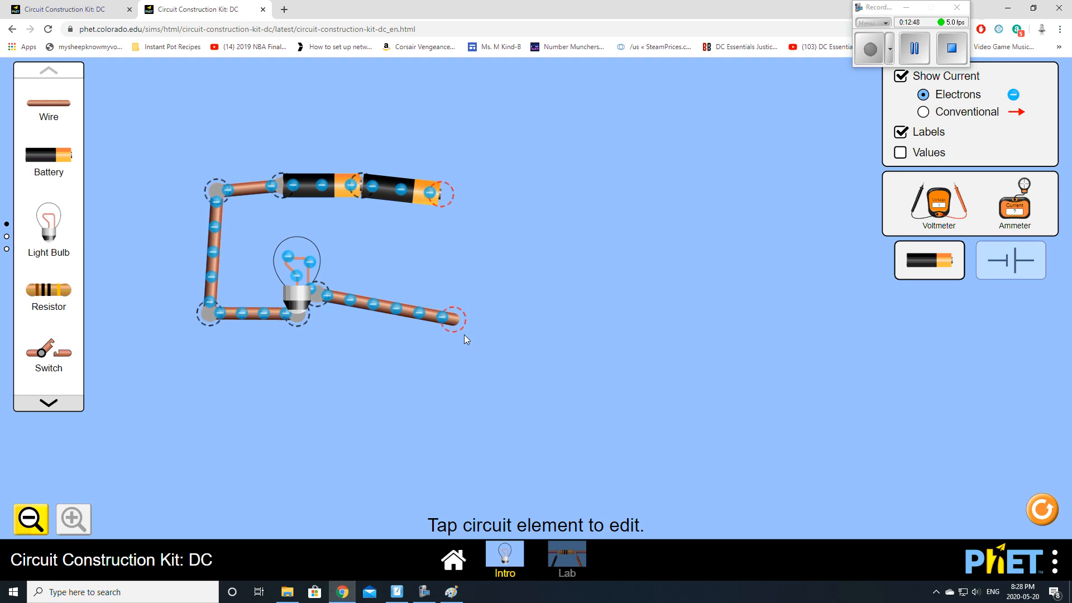
left_click_drag(453, 321, 443, 193)
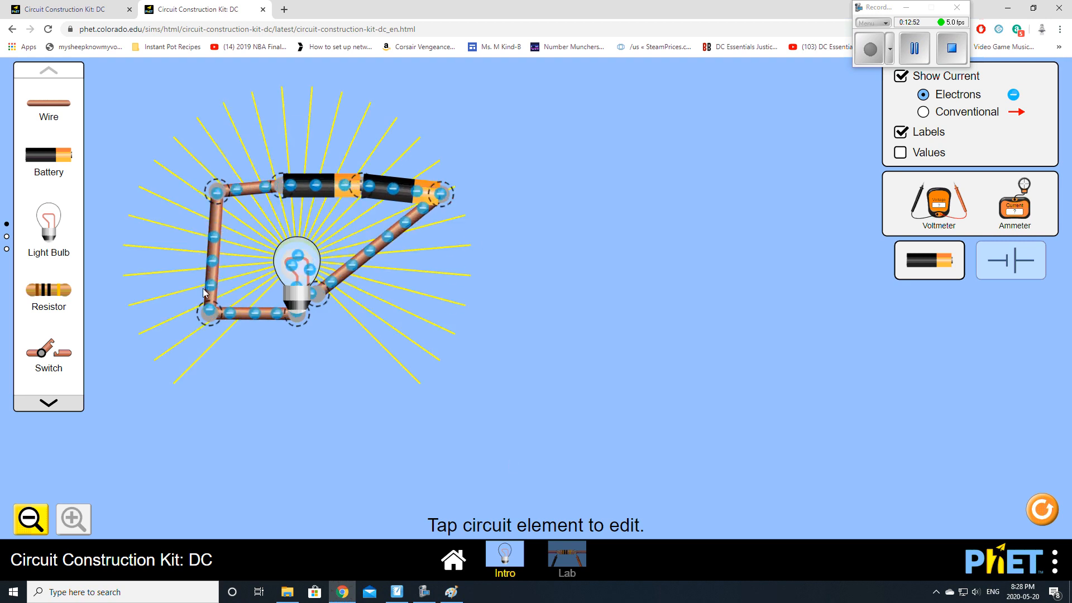
Split the bulb's wire from the right battery and move its free end down away from the batteries
left_click(443, 193)
left_click(490, 180)
left_click_drag(451, 230, 447, 323)
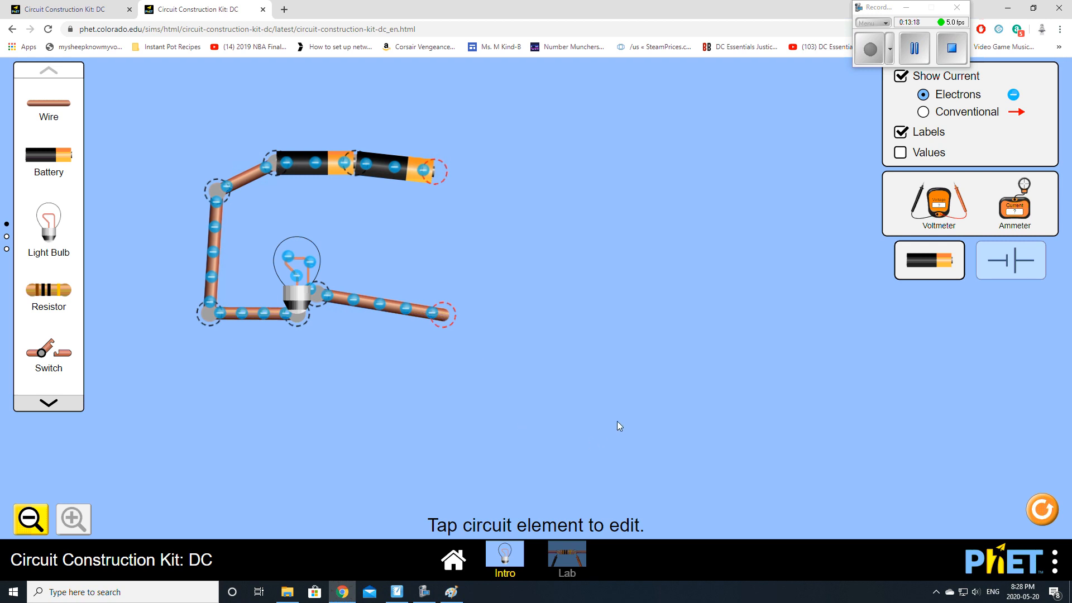
Split the wire from the bulb's side terminal and move it clear of the circuit, below the batteries
left_click(316, 292)
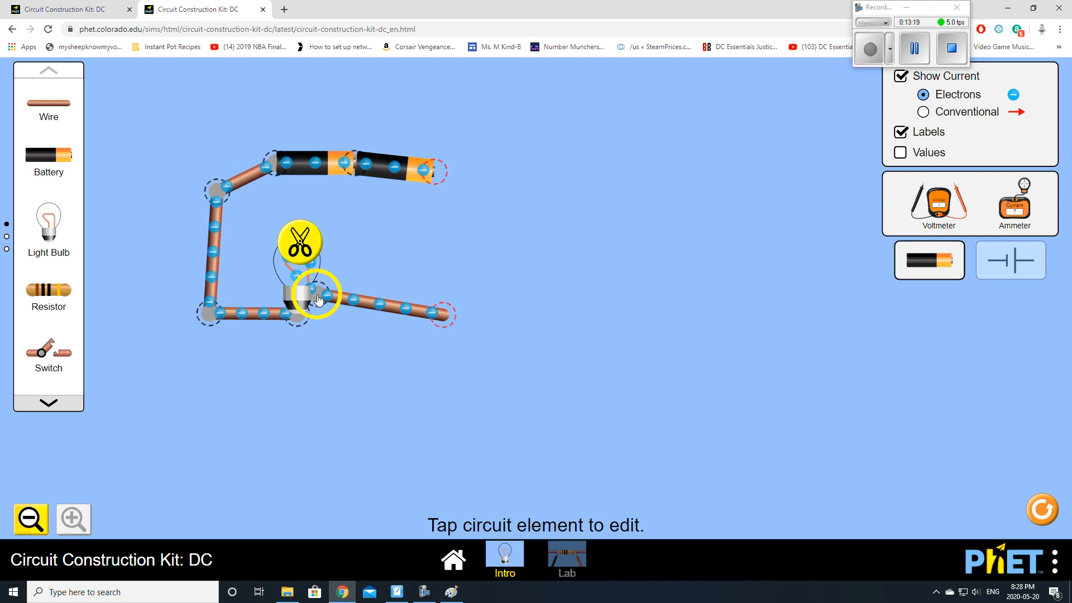
left_click(299, 243)
left_click_drag(343, 300, 612, 343)
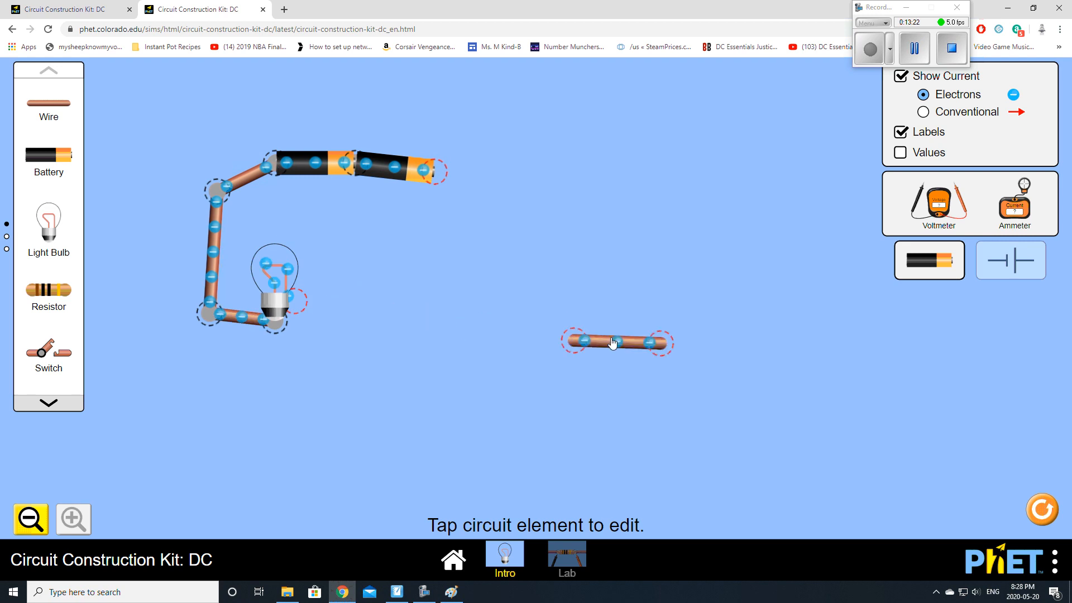
Extend the battery row with four more batteries in series and connect the loose wire from the bulb's side terminal to the last battery's positive end
left_click_drag(52, 158, 553, 174)
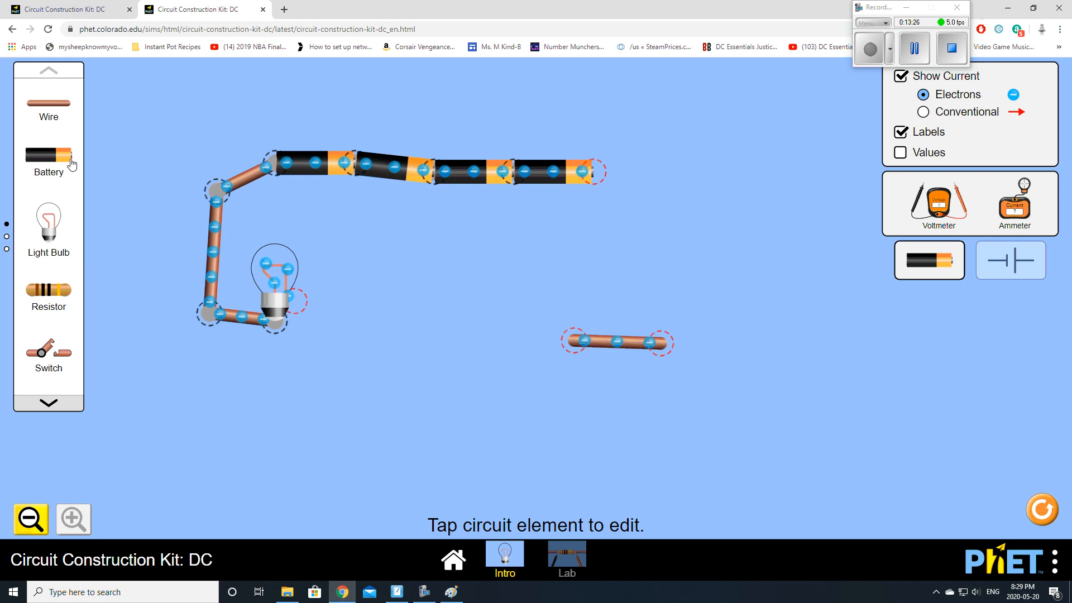
left_click_drag(72, 163, 653, 190)
left_click_drag(54, 159, 706, 180)
left_click_drag(573, 342, 297, 305)
left_click_drag(663, 343, 753, 173)
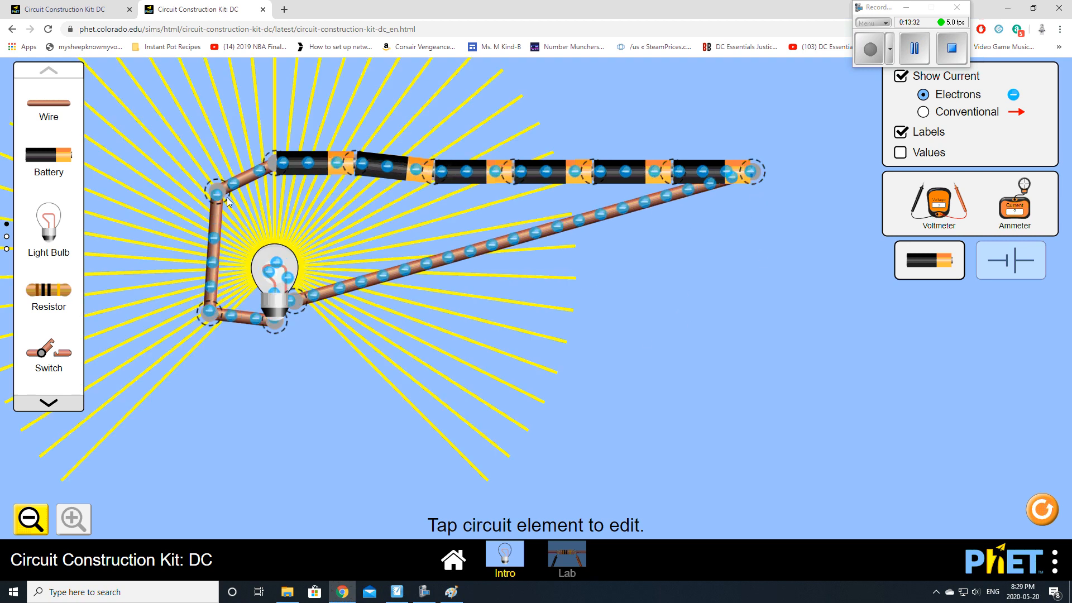
Split the long wire from the bulb's side terminal and move its free end down below the last battery
left_click(295, 300)
left_click(266, 265)
left_click_drag(305, 296, 726, 344)
Add four more light bulbs in series, chaining each onto the side terminal of the previous bulb
left_click_drag(51, 230, 305, 287)
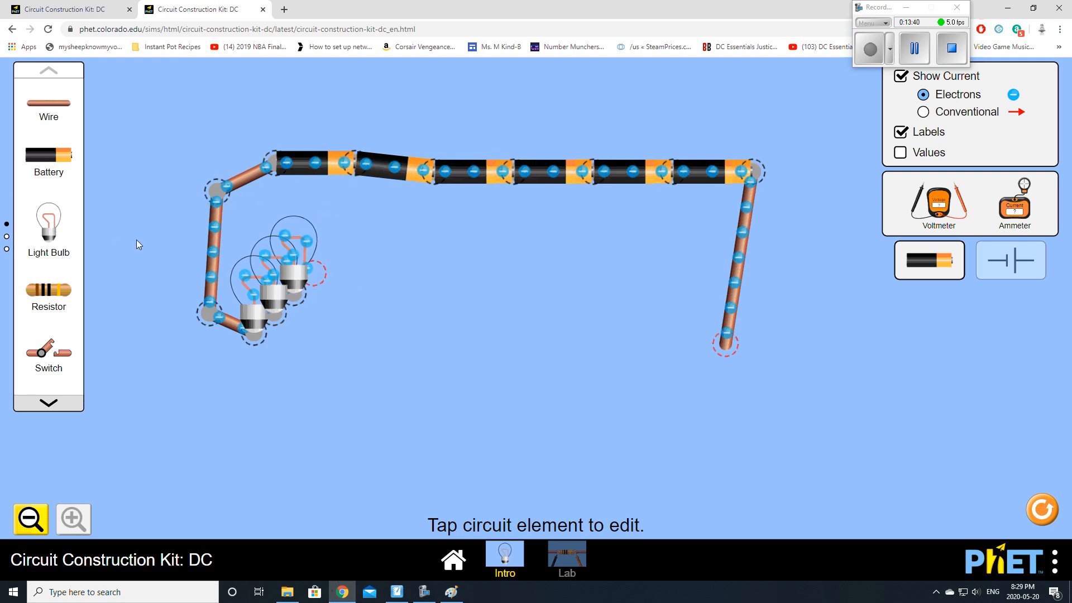
left_click_drag(49, 229, 292, 257)
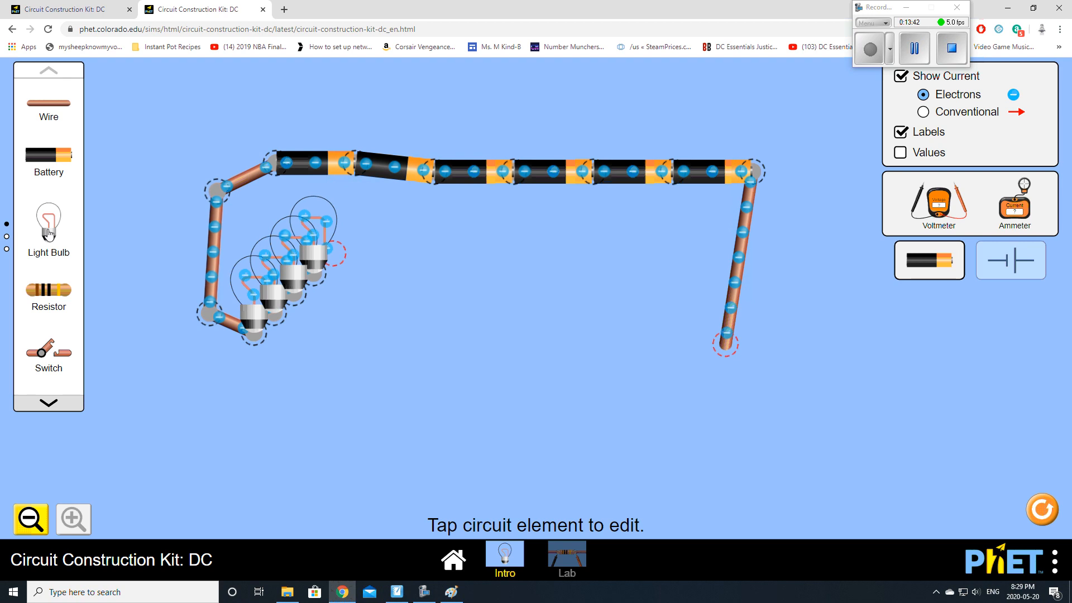
left_click_drag(49, 233, 335, 249)
Connect the battery wire's free end to the last bulb's side terminal and move the chain of bulbs down away from the batteries
left_click_drag(725, 345, 360, 233)
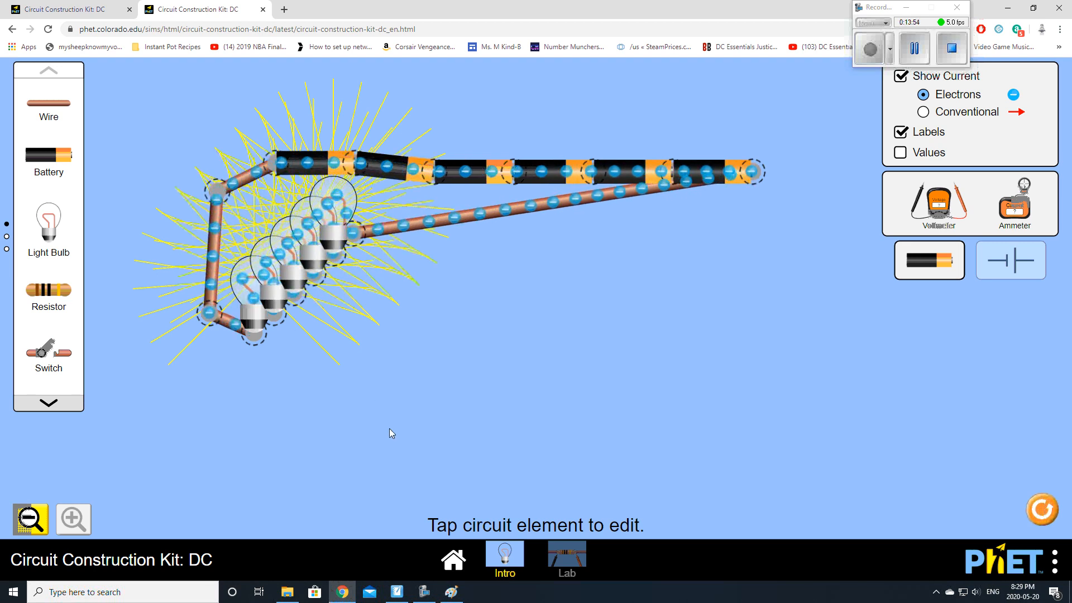
left_click_drag(354, 241, 464, 339)
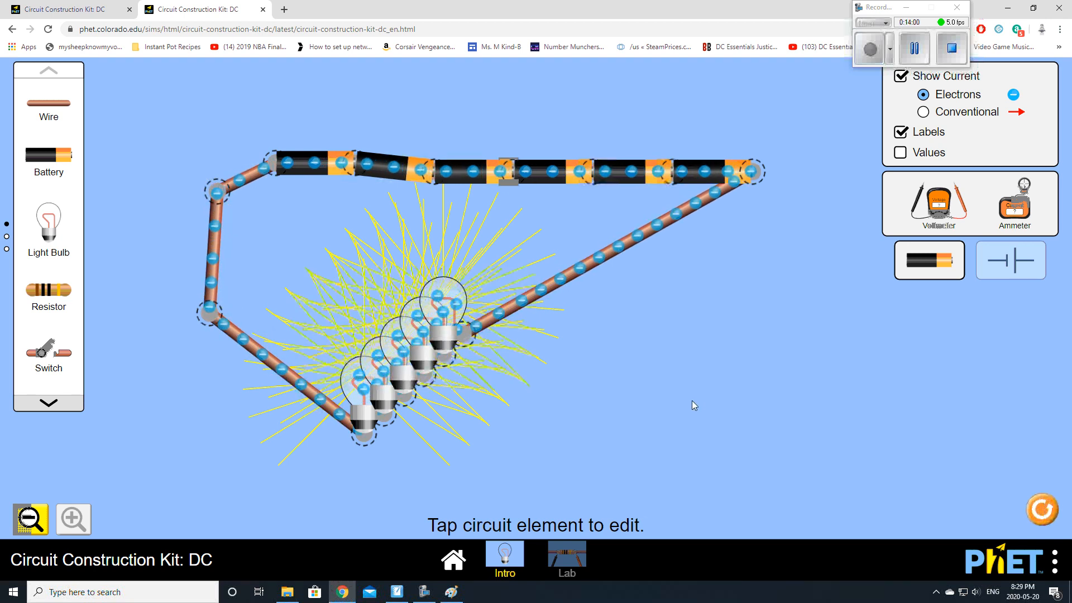
Switch to the SMART Notebook lesson file and go back to its first page with the lesson overview
left_click(395, 589)
left_click(16, 43)
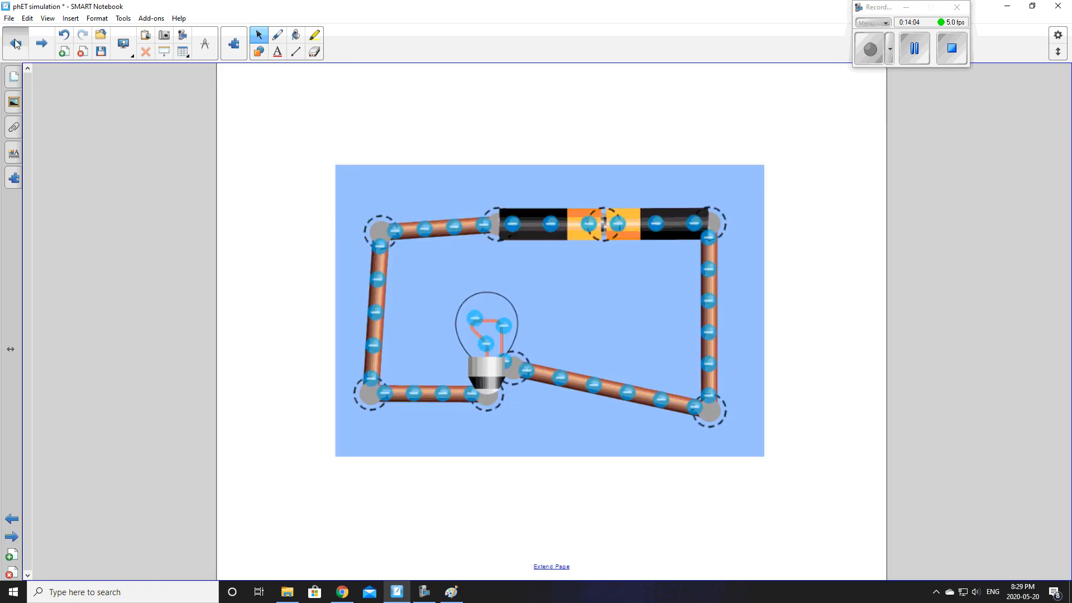
left_click(16, 43)
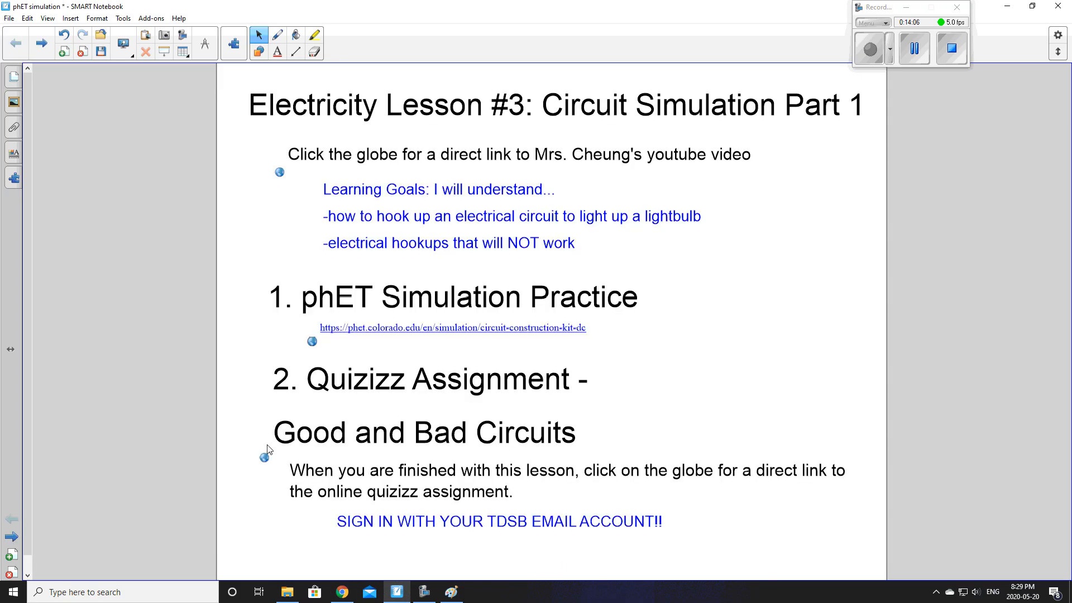